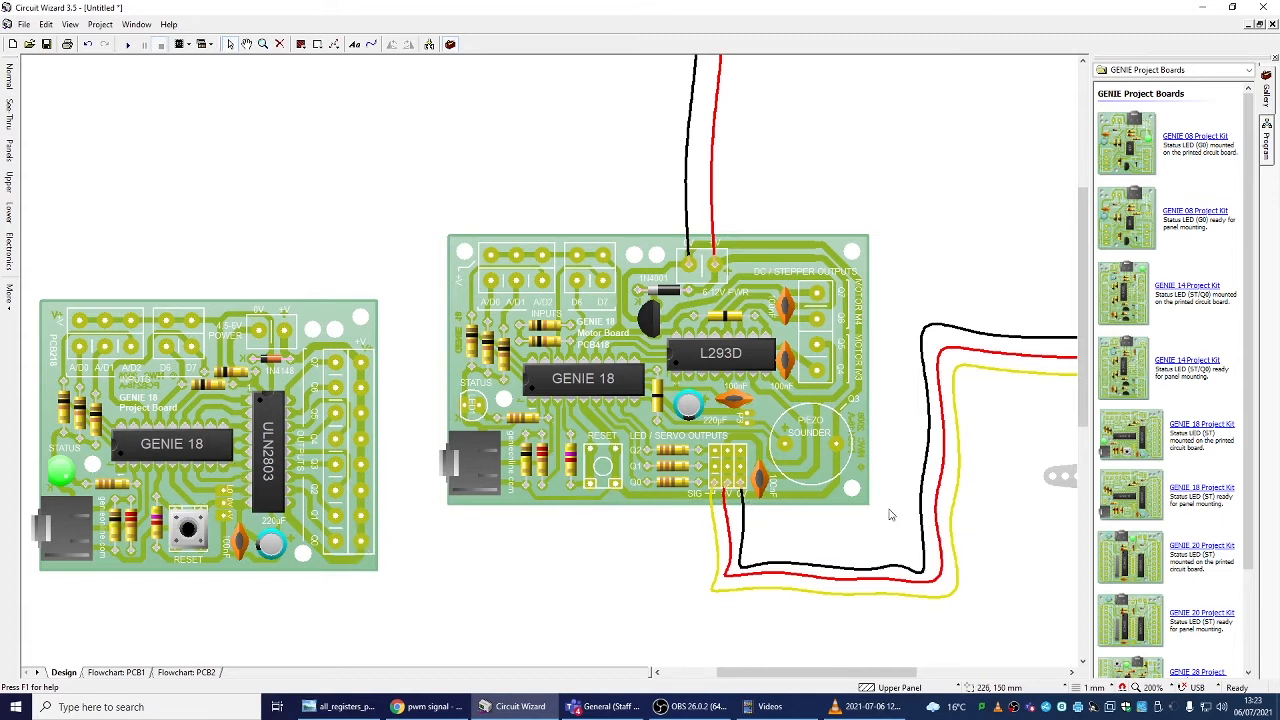
Inspect the servo wiring on the motor board and view the PWM signal image results in Chrome.
scroll(880, 518, down, 1)
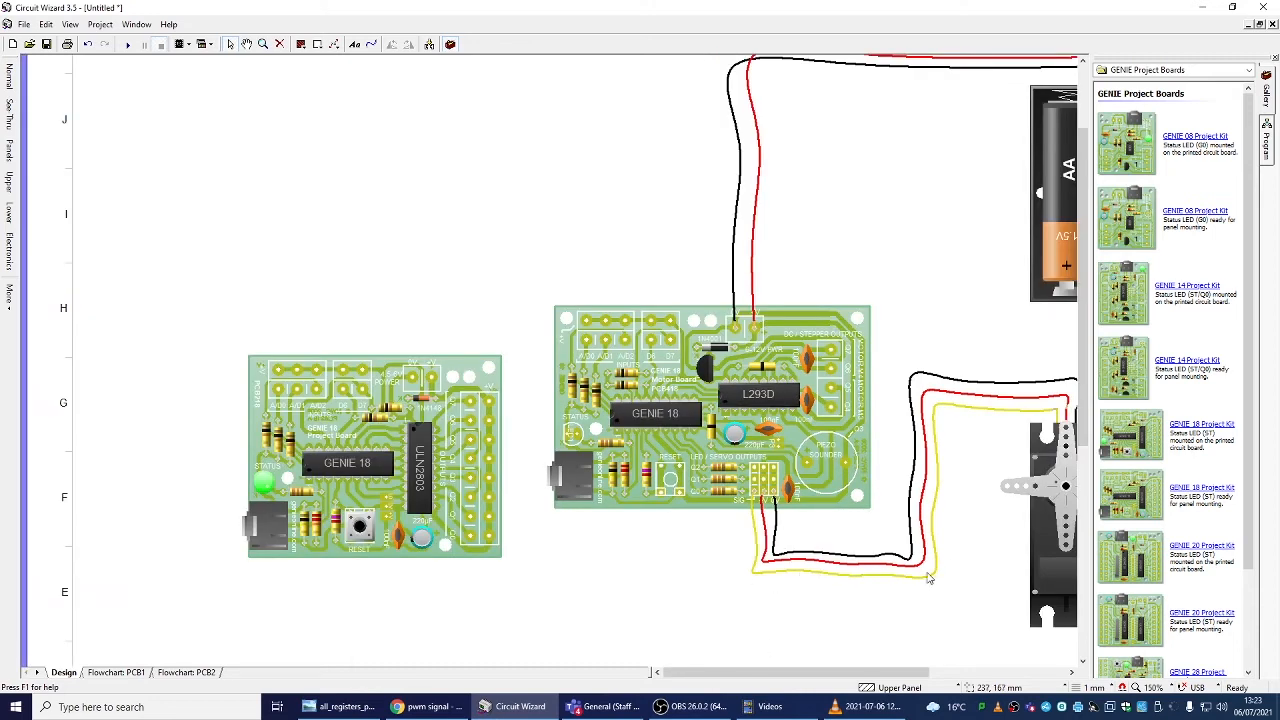
scroll(930, 578, down, 1)
scroll(706, 392, up, 1)
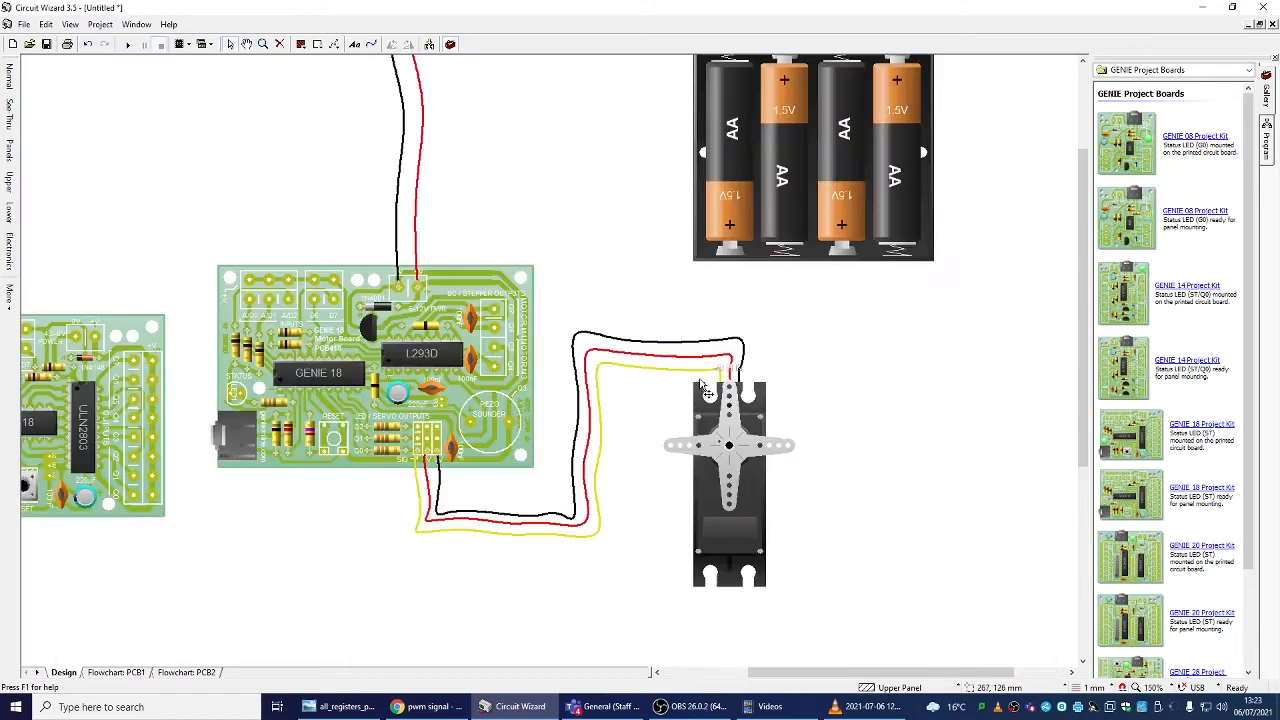
scroll(590, 405, up, 1)
scroll(617, 371, up, 2)
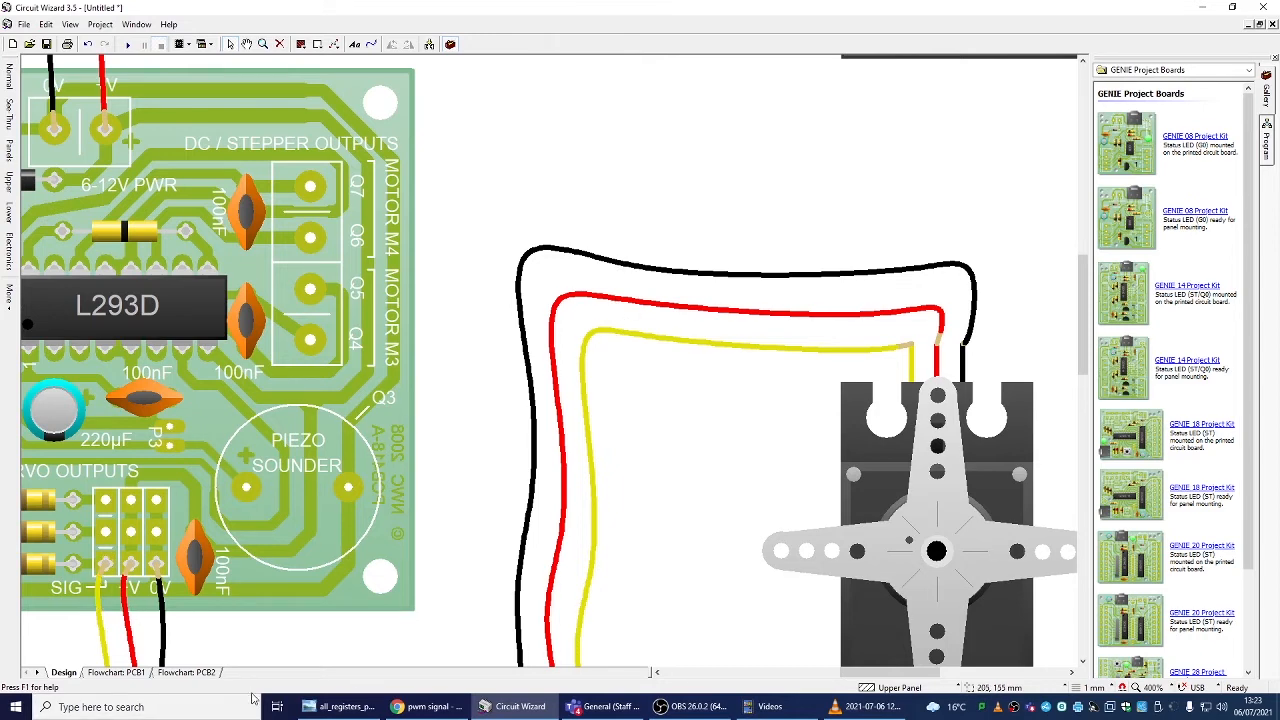
click(436, 709)
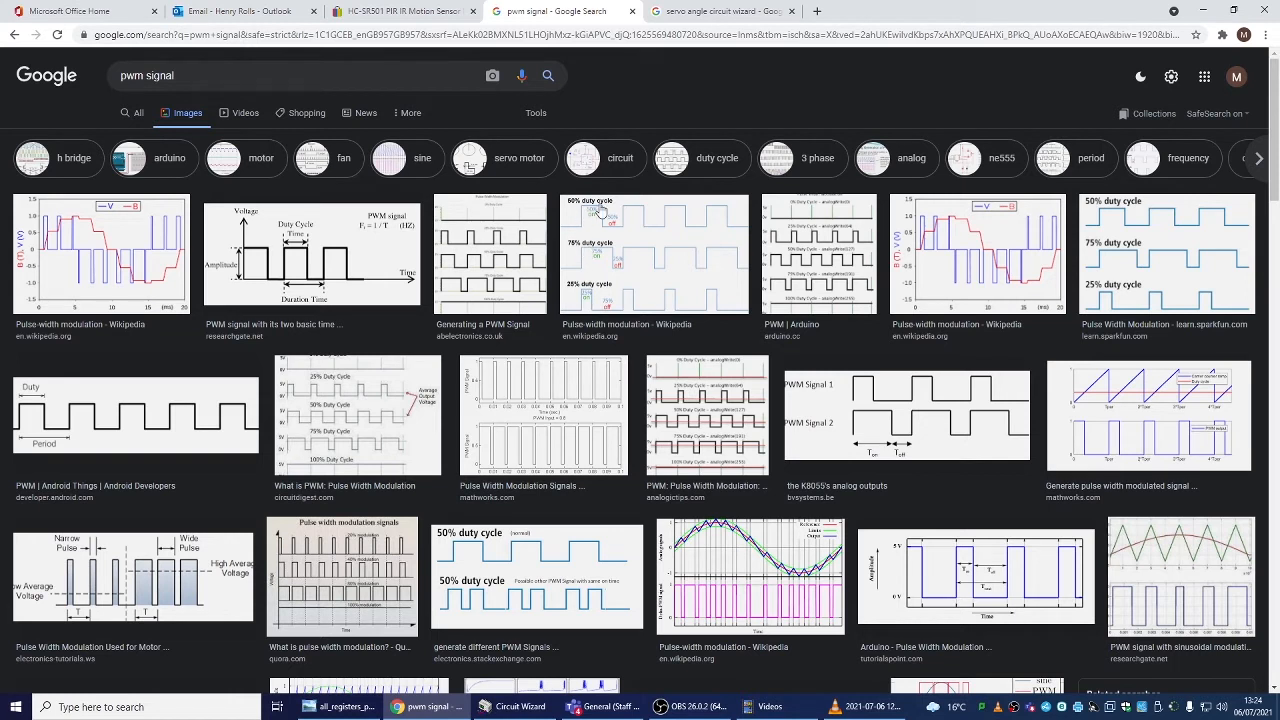
click(1204, 12)
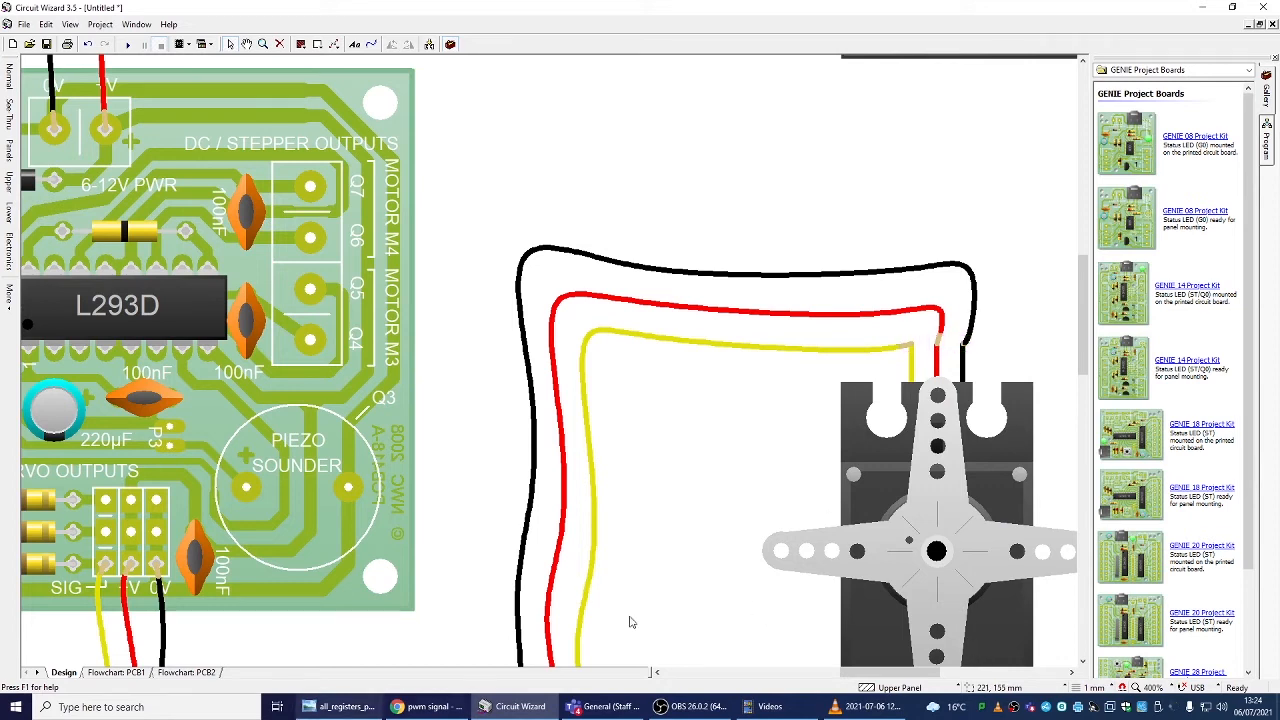
Delete the unconnected GENIE 18 project board from the design.
mouse_move(920, 672)
mouse_down()
mouse_move(894, 672)
mouse_move(906, 672)
mouse_up()
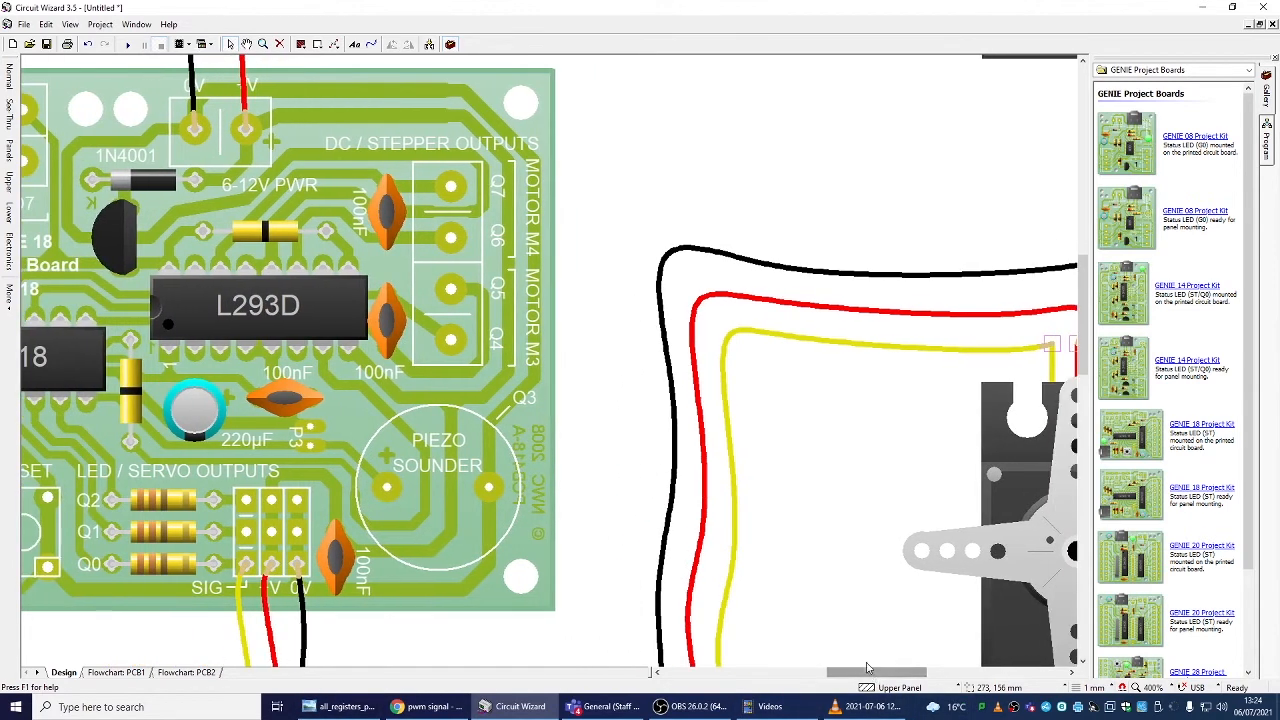
scroll(783, 473, down, 2)
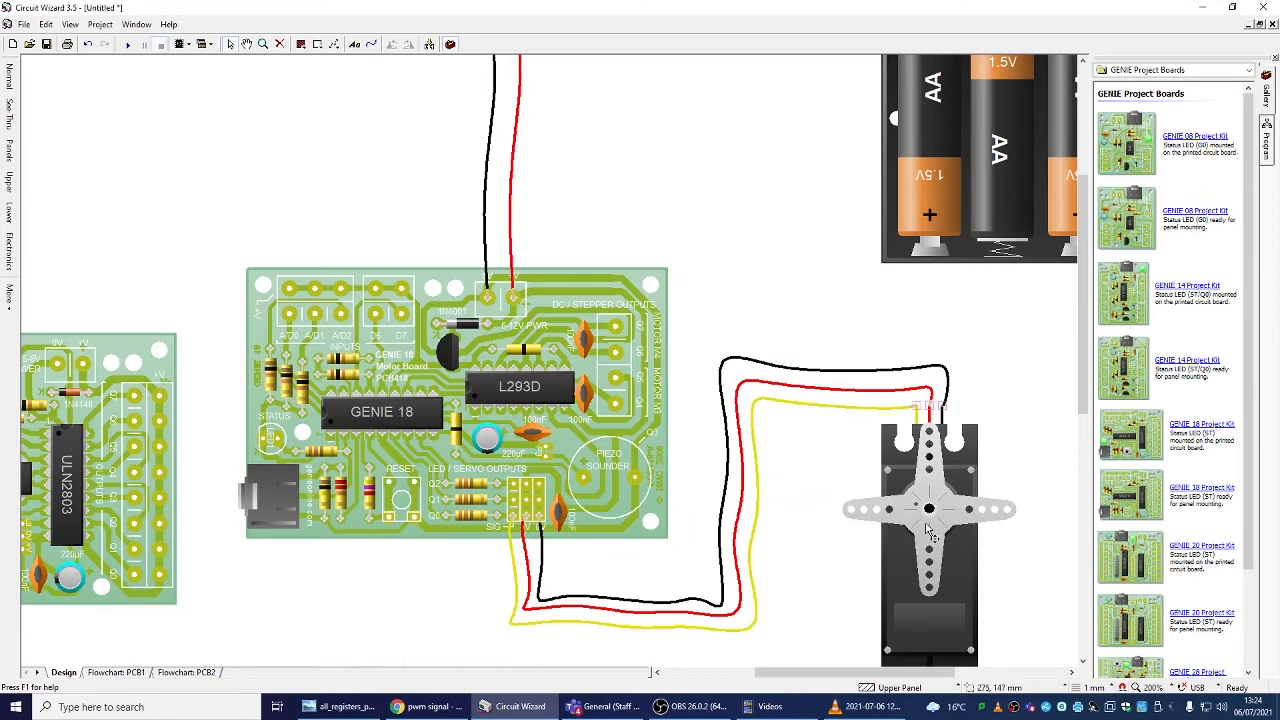
click(86, 507)
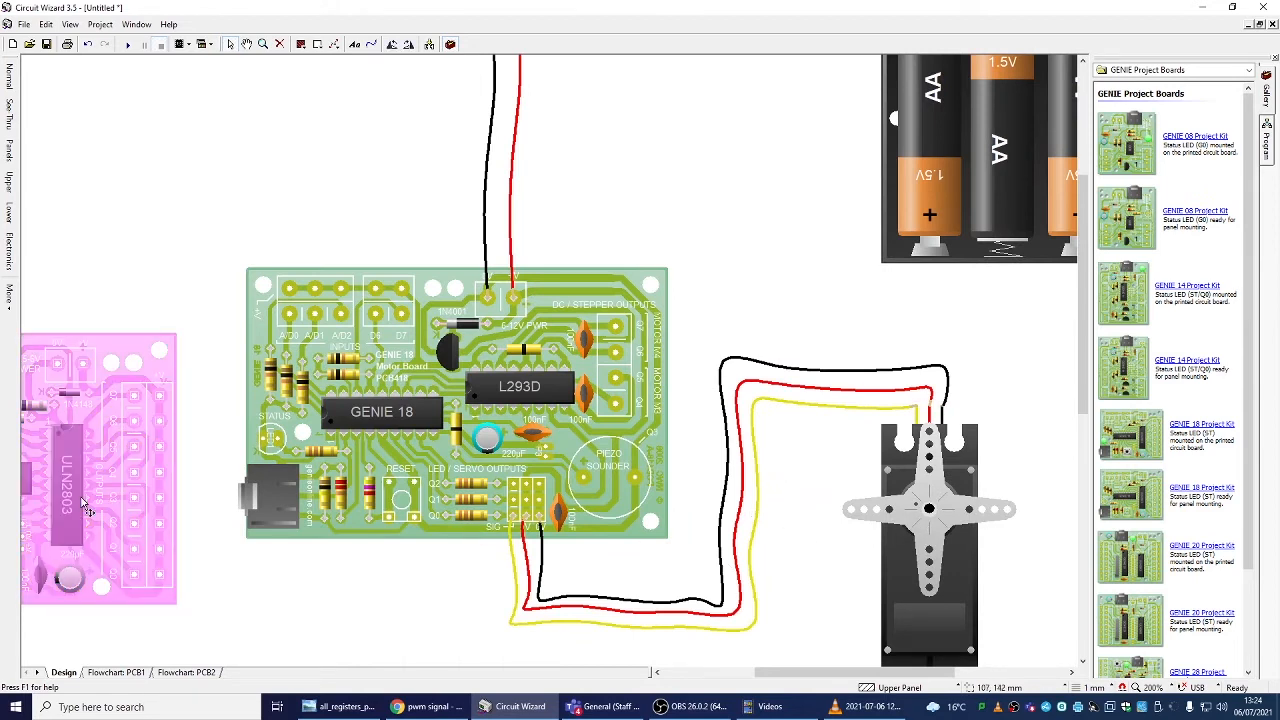
key(Delete)
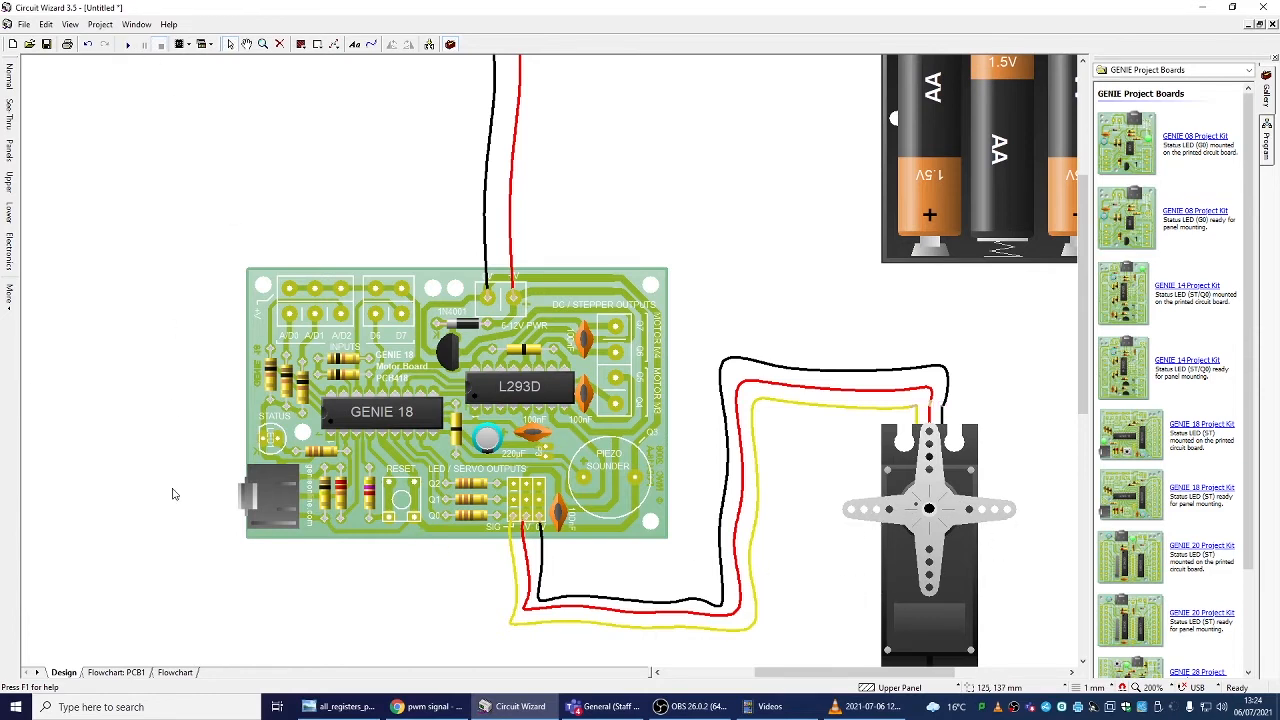
Check the output signal of the first servo command in the PCB1 flowchart and return to the design.
click(133, 673)
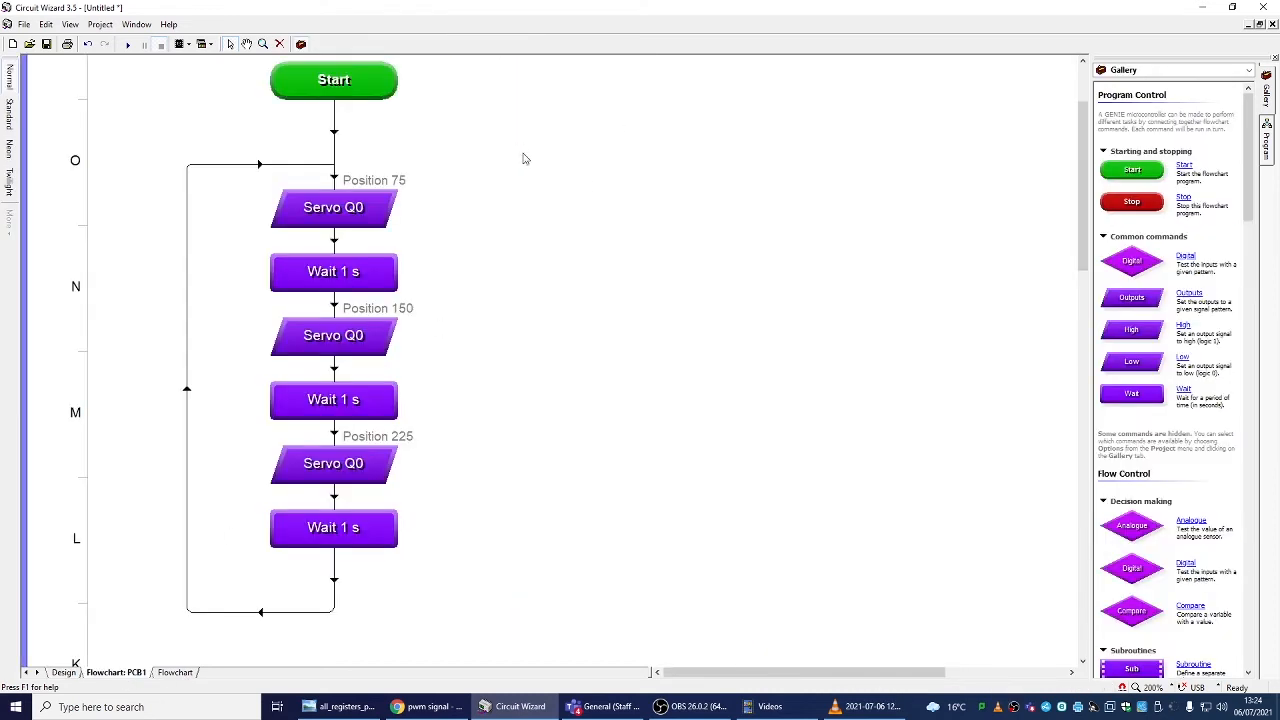
double_click(344, 213)
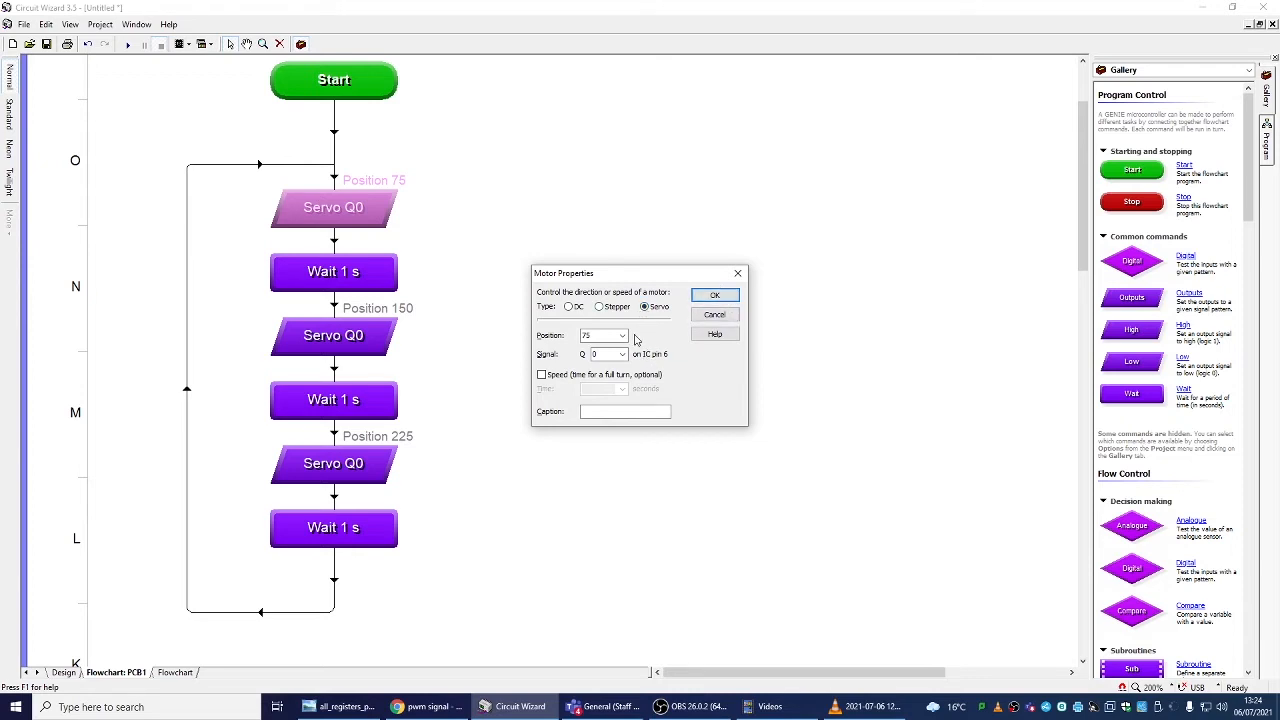
click(592, 356)
click(716, 316)
click(62, 673)
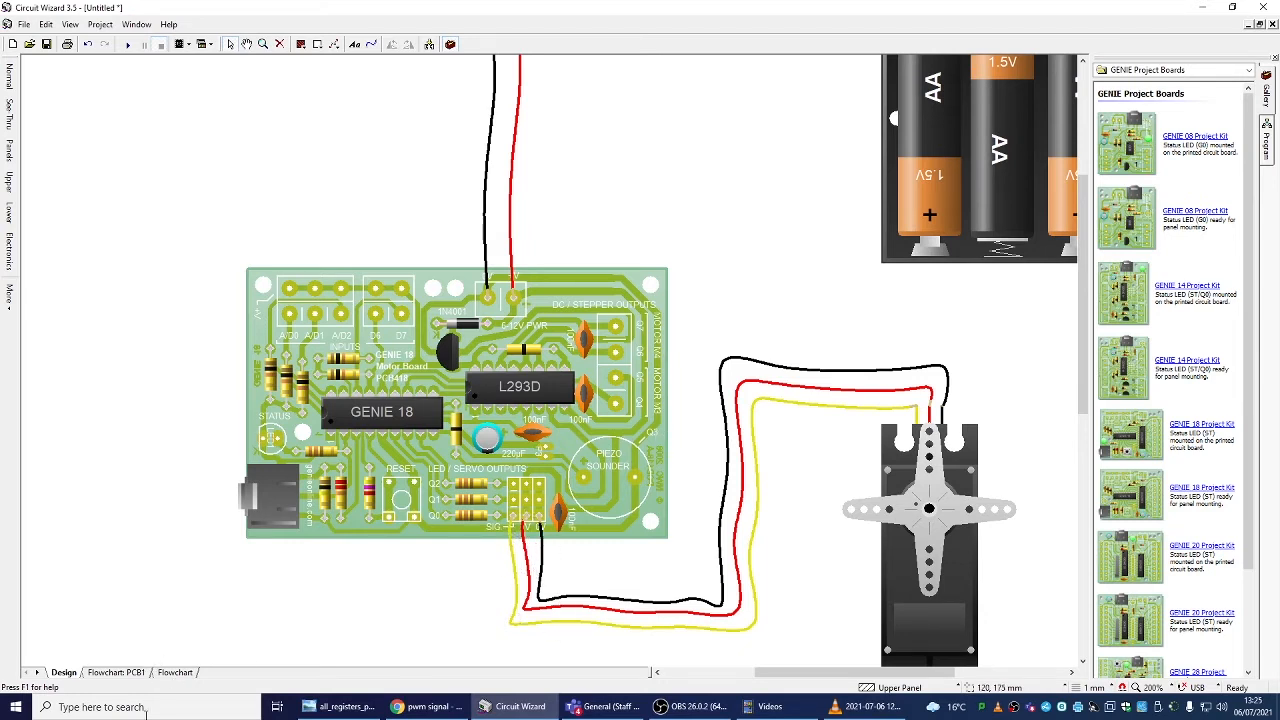
Examine the range of position values available for the first servo command in the PCB1 flowchart, leaving its settings unsaved.
click(113, 674)
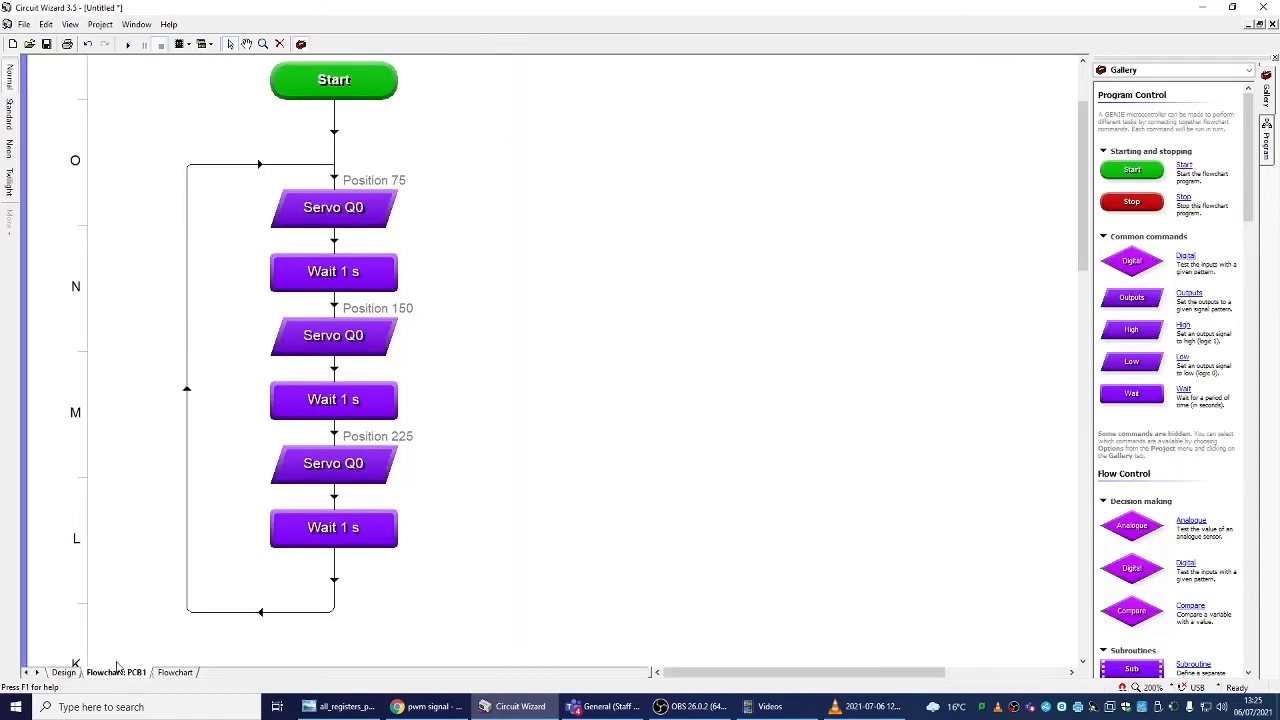
double_click(340, 212)
click(596, 355)
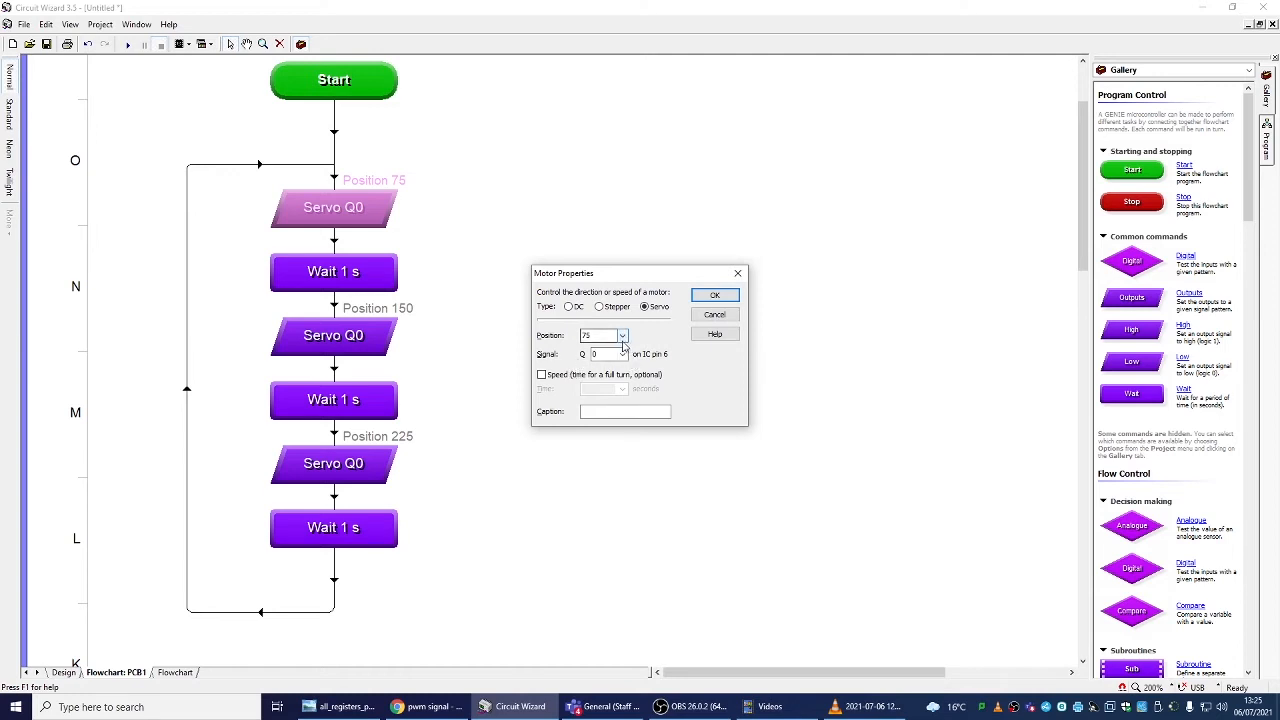
click(622, 336)
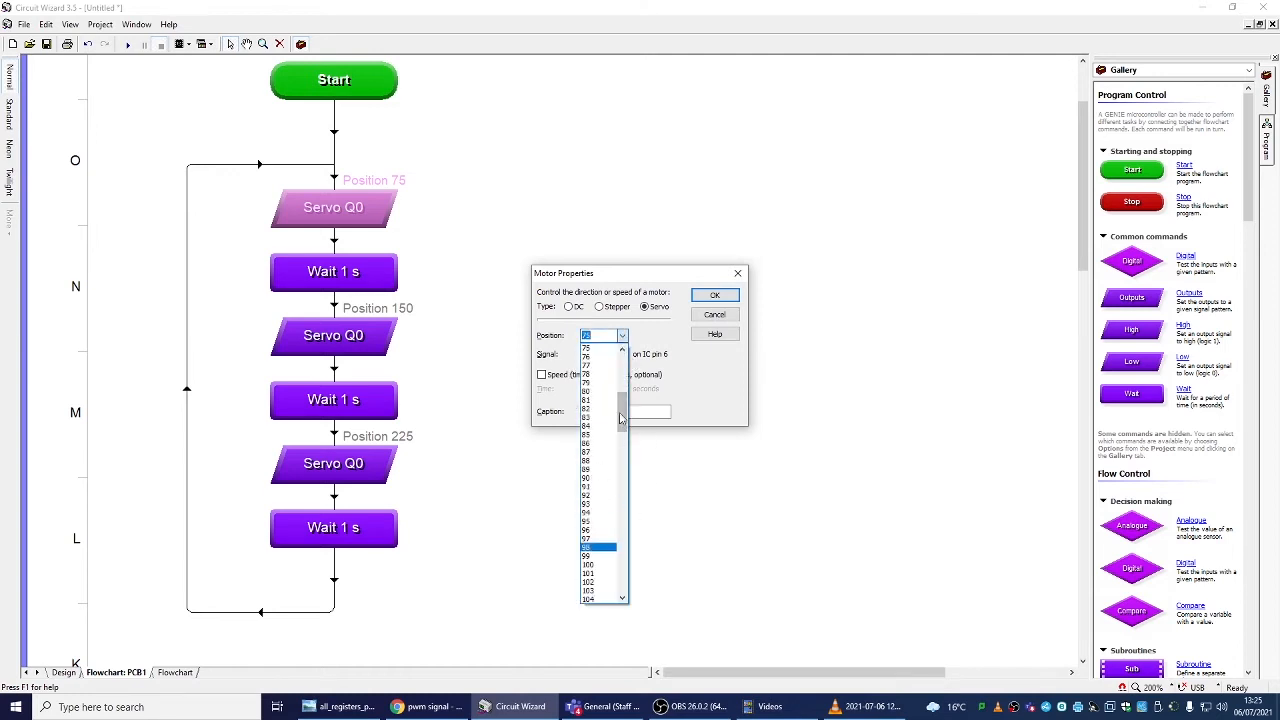
drag(625, 422, 615, 600)
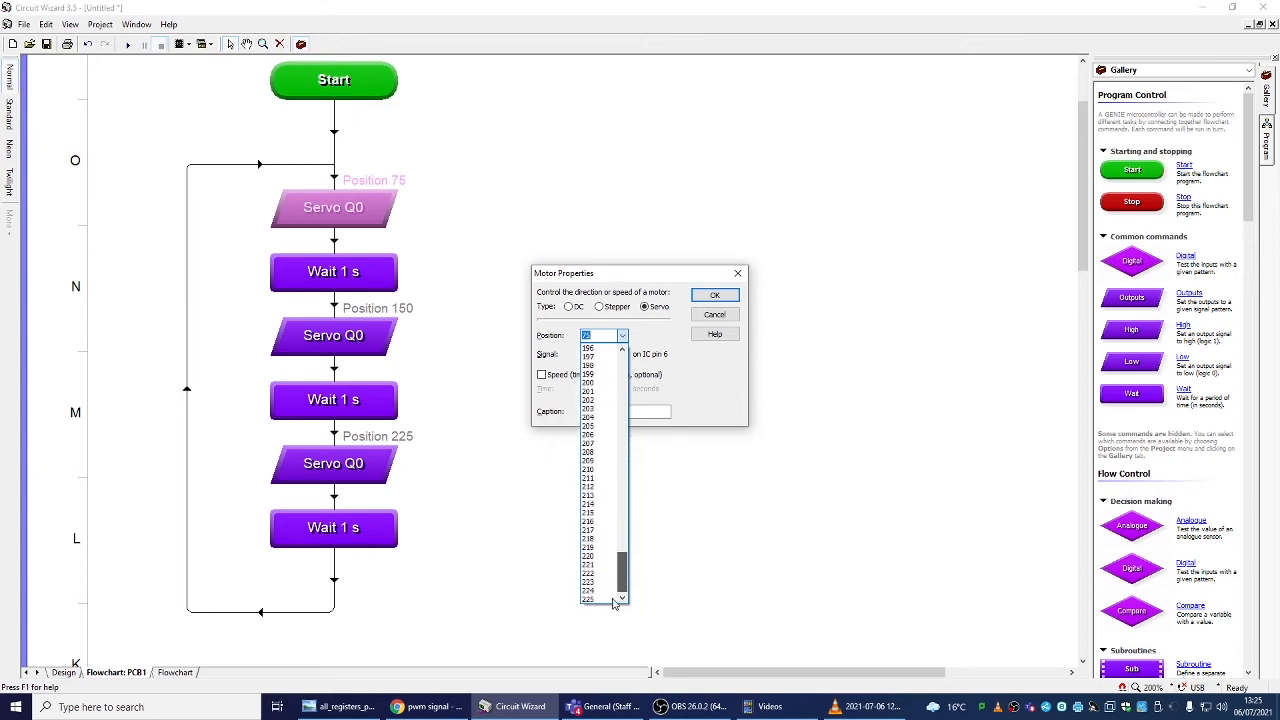
drag(624, 572, 626, 483)
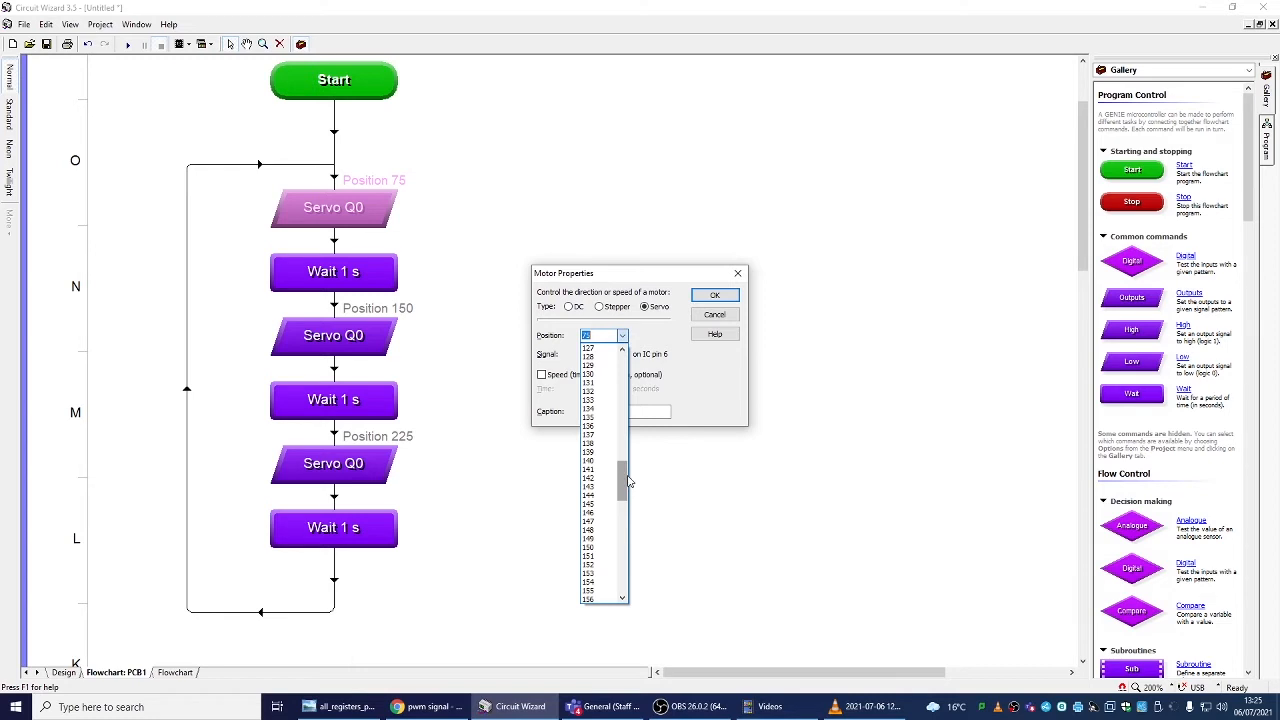
drag(624, 485, 621, 588)
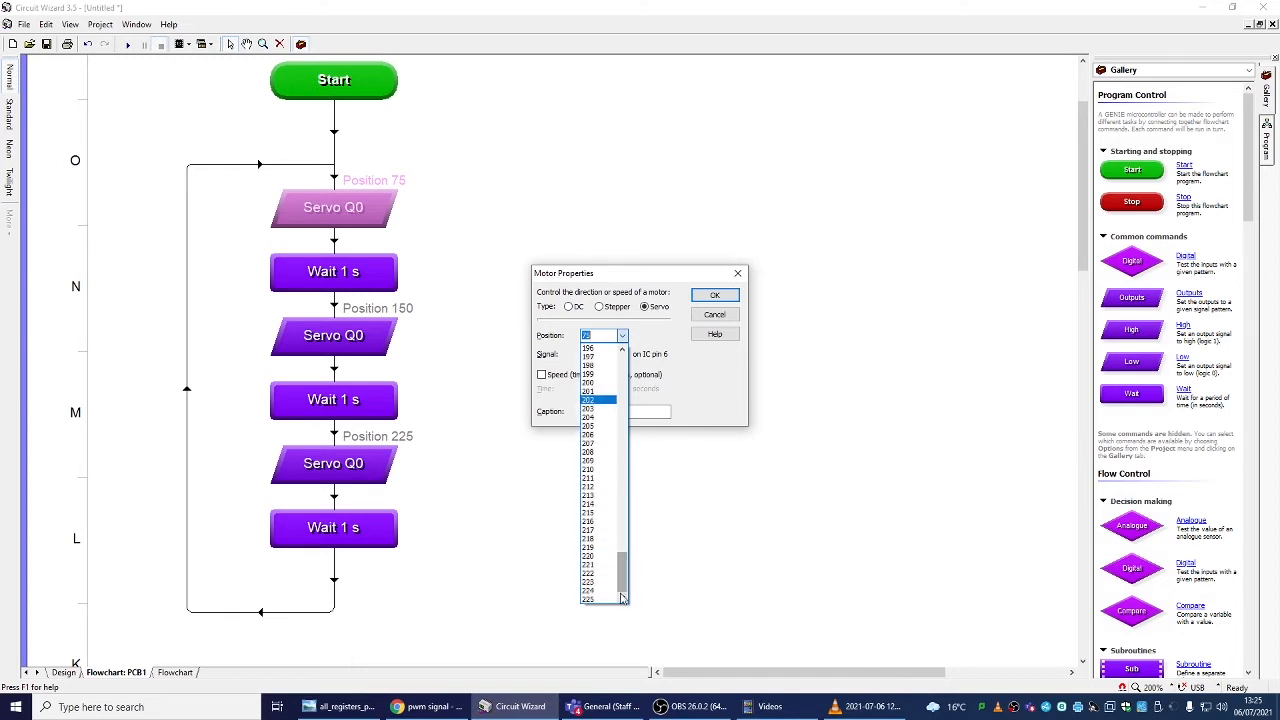
click(714, 298)
click(714, 315)
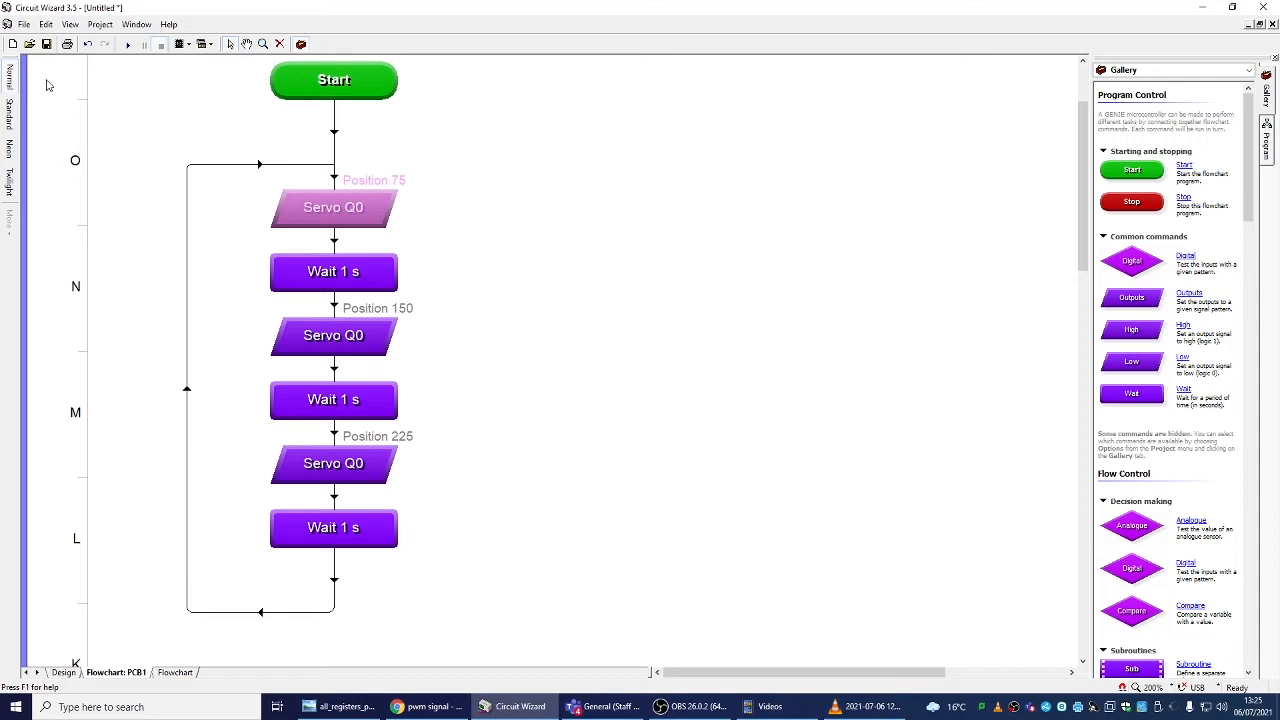
Run and stop a simulation of the servo circuit in the design, and review the PCB1 flowchart.
click(66, 673)
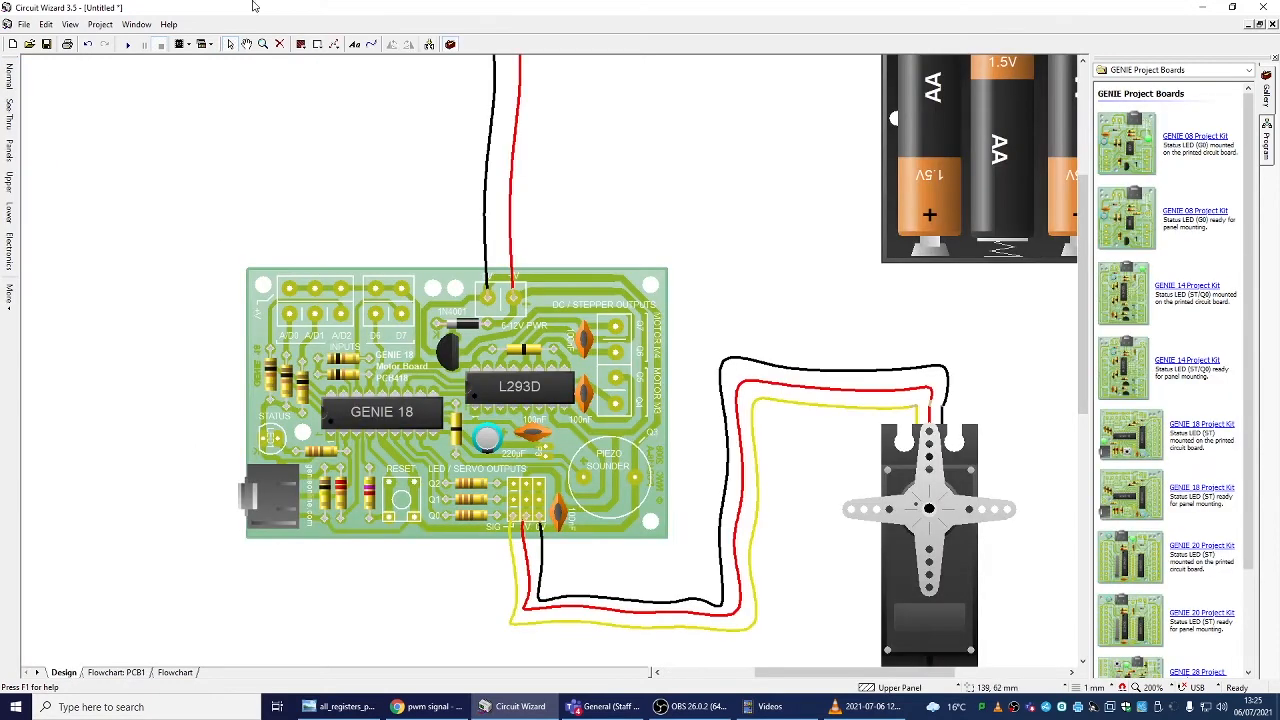
click(128, 46)
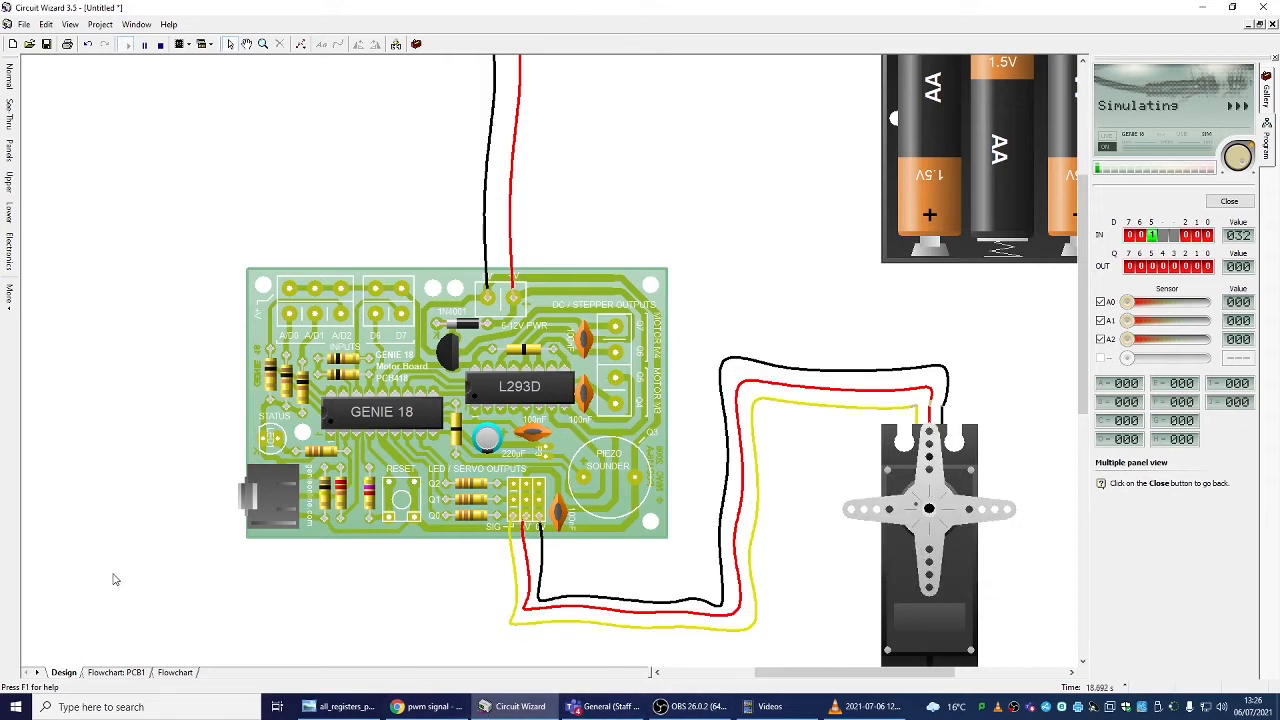
click(160, 44)
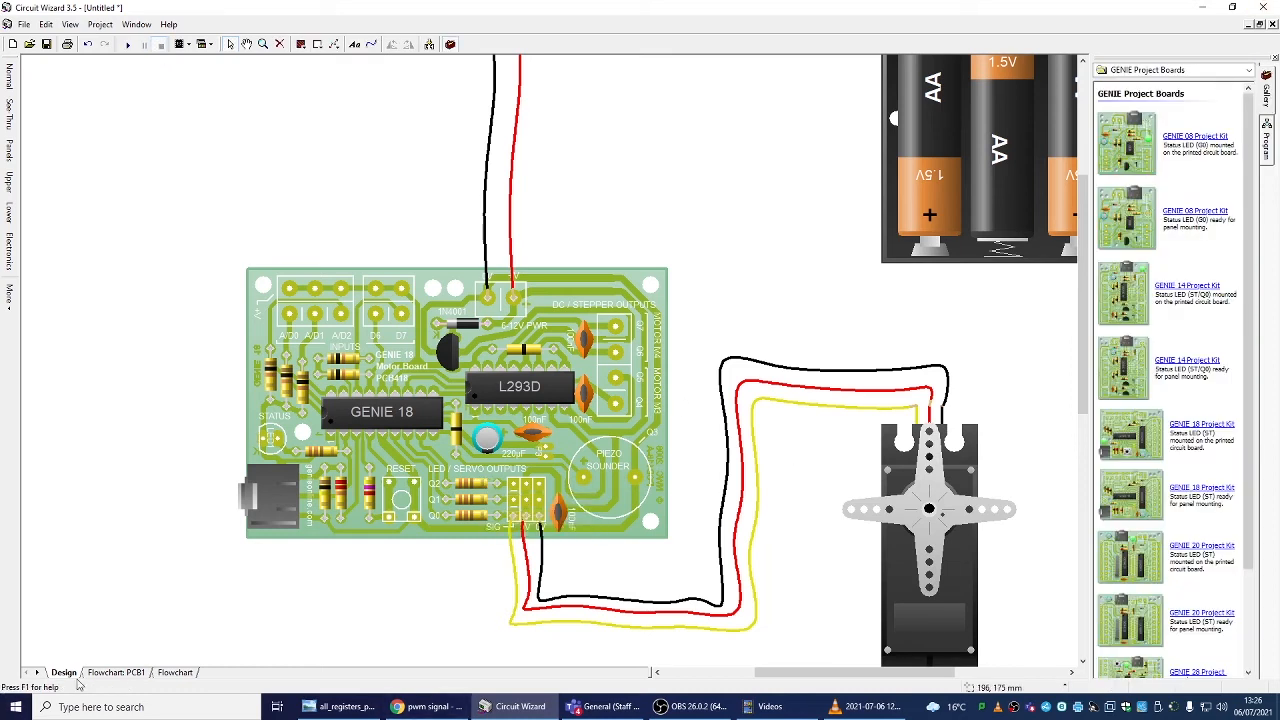
click(114, 672)
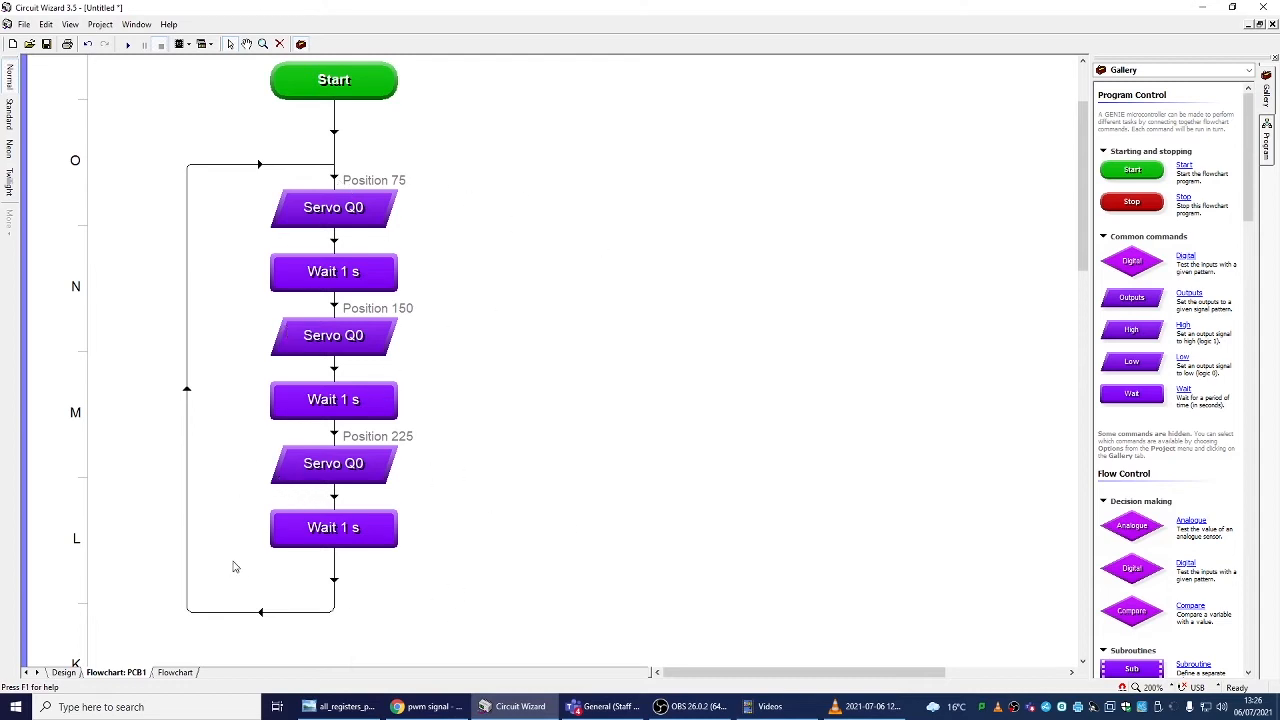
click(63, 672)
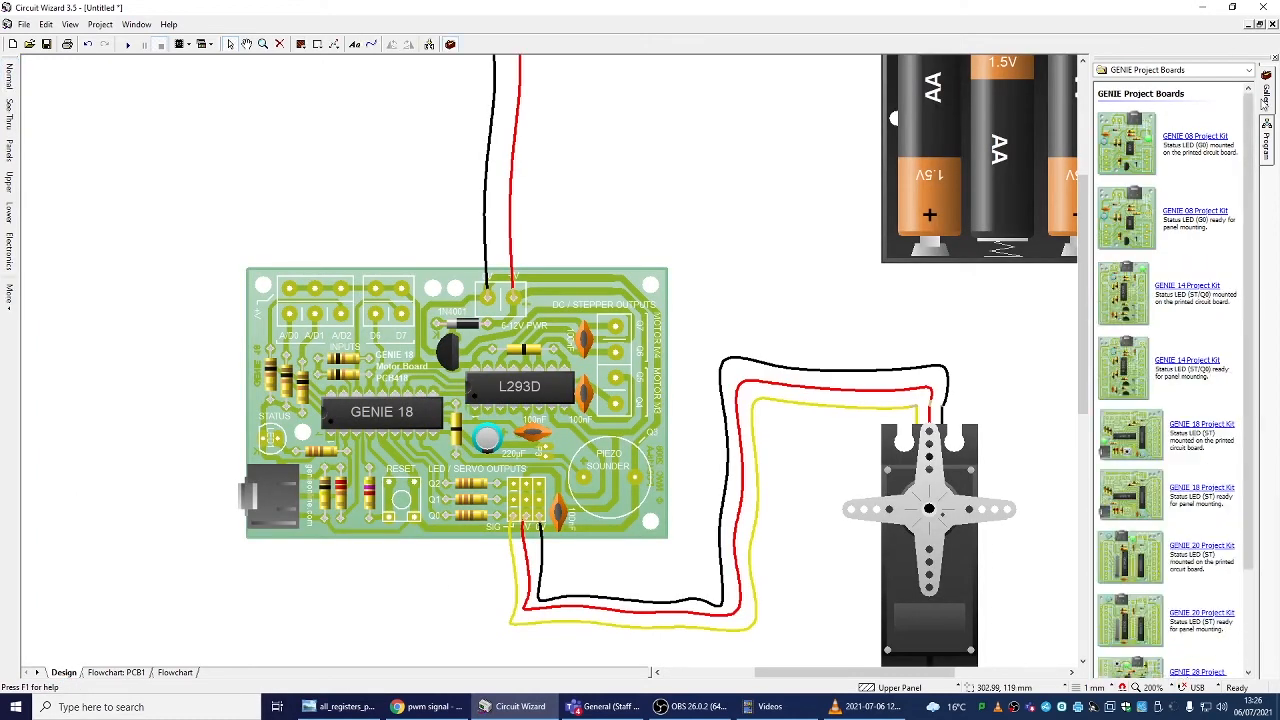
Add a rotary potentiometer beside the motor board and wire its left and middle terminals to the A/D0 input.
click(1272, 155)
click(1267, 88)
click(1249, 70)
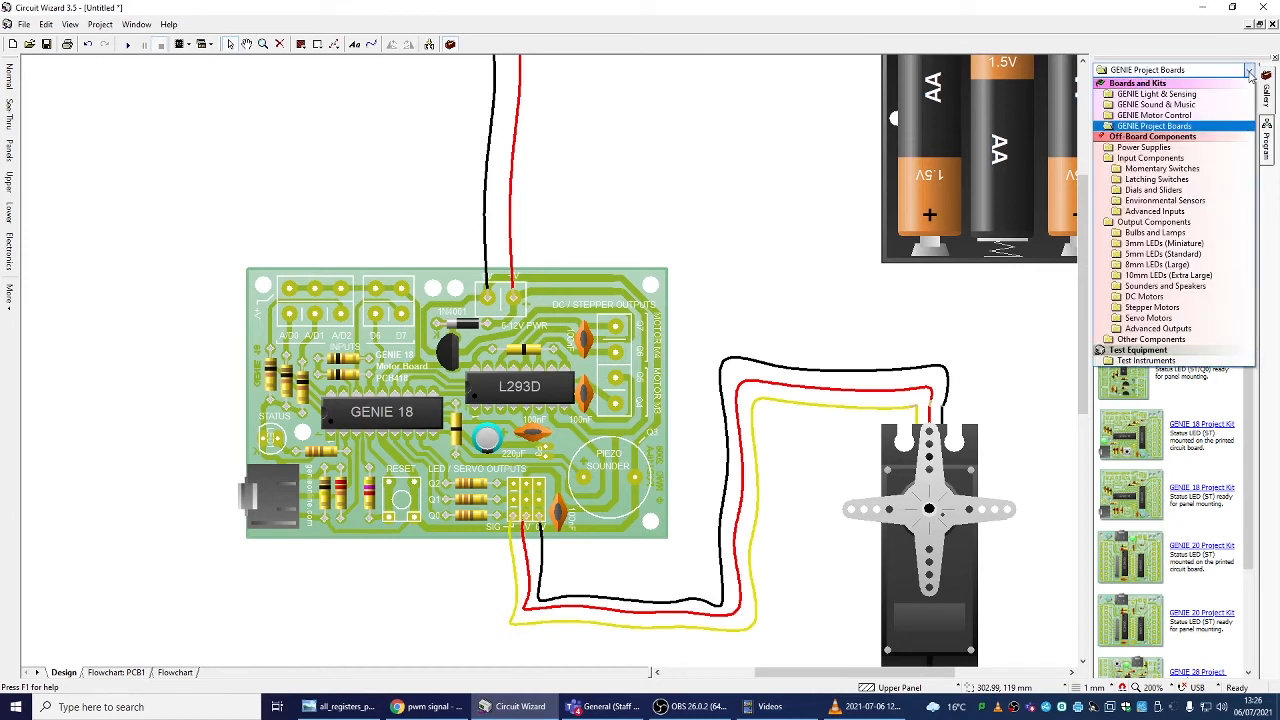
click(1165, 190)
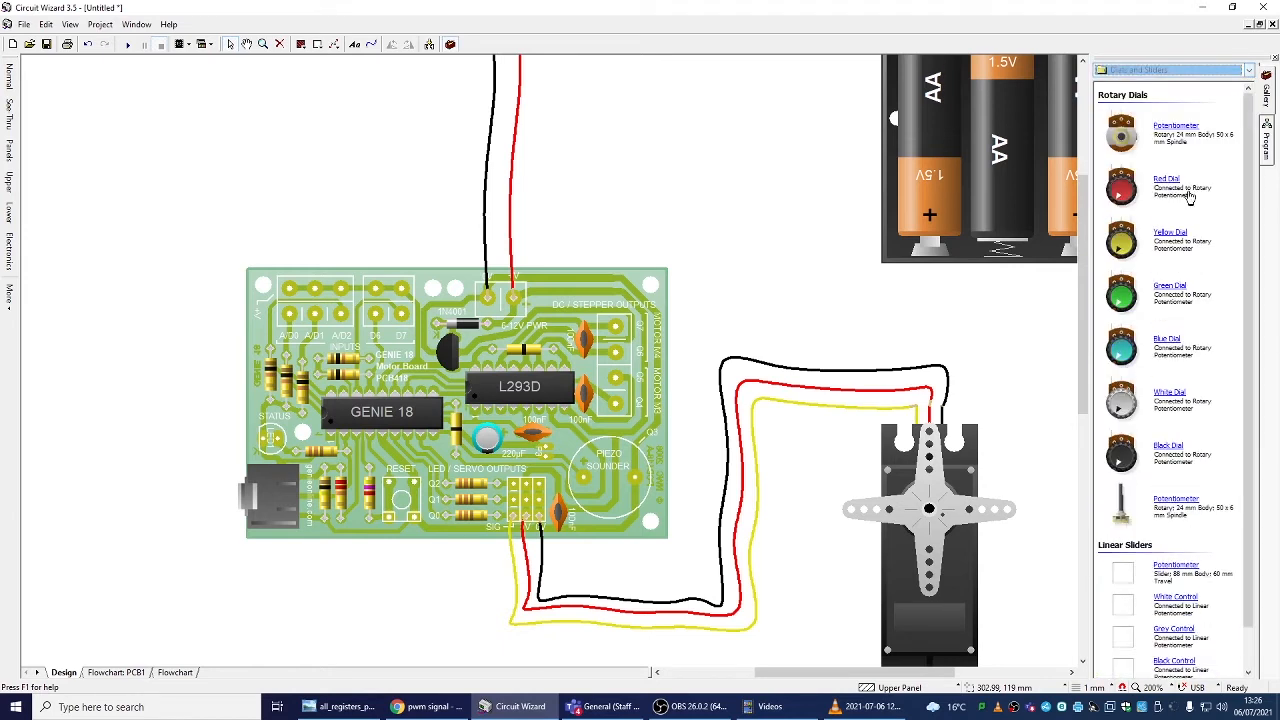
drag(6, 408, 117, 340)
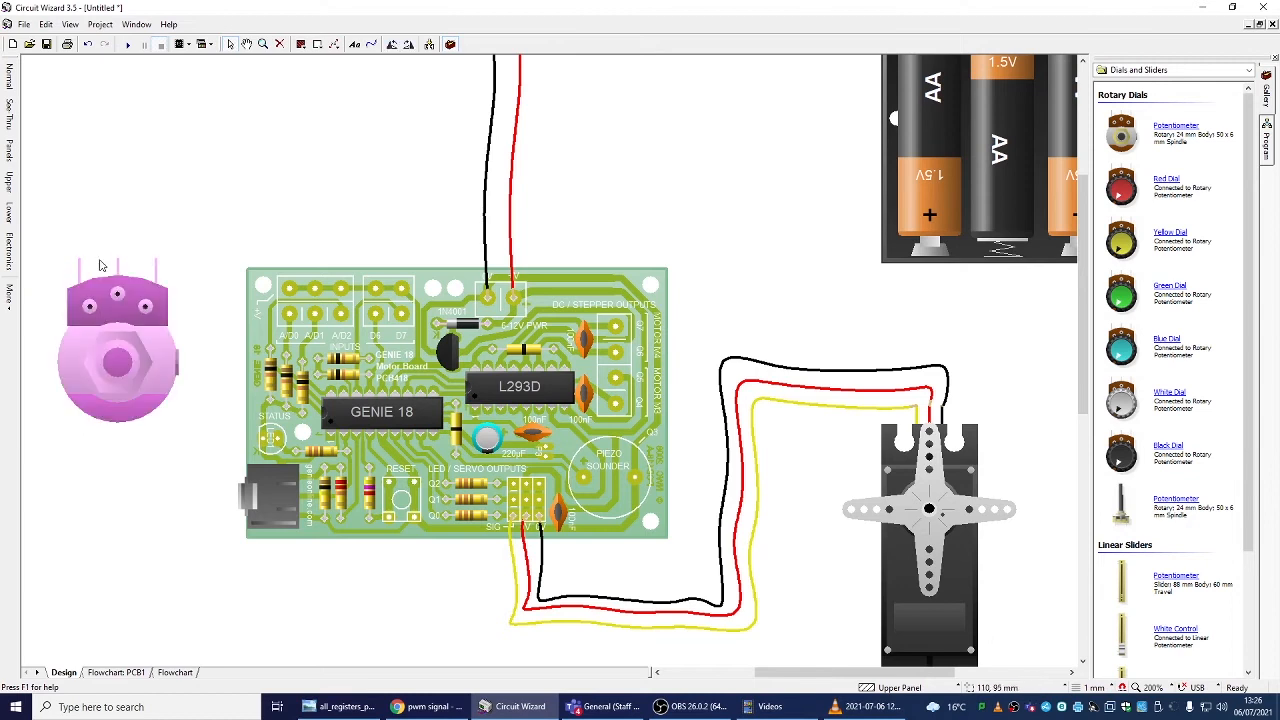
drag(80, 260, 288, 290)
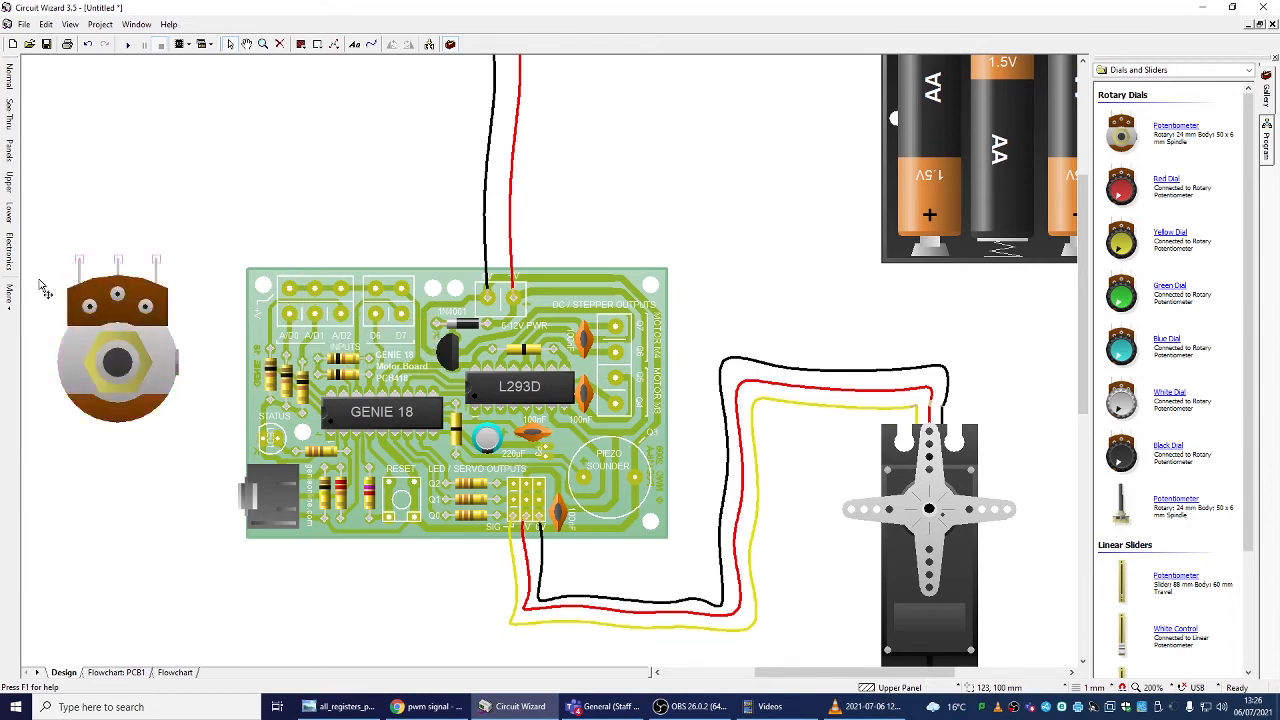
drag(124, 237, 287, 313)
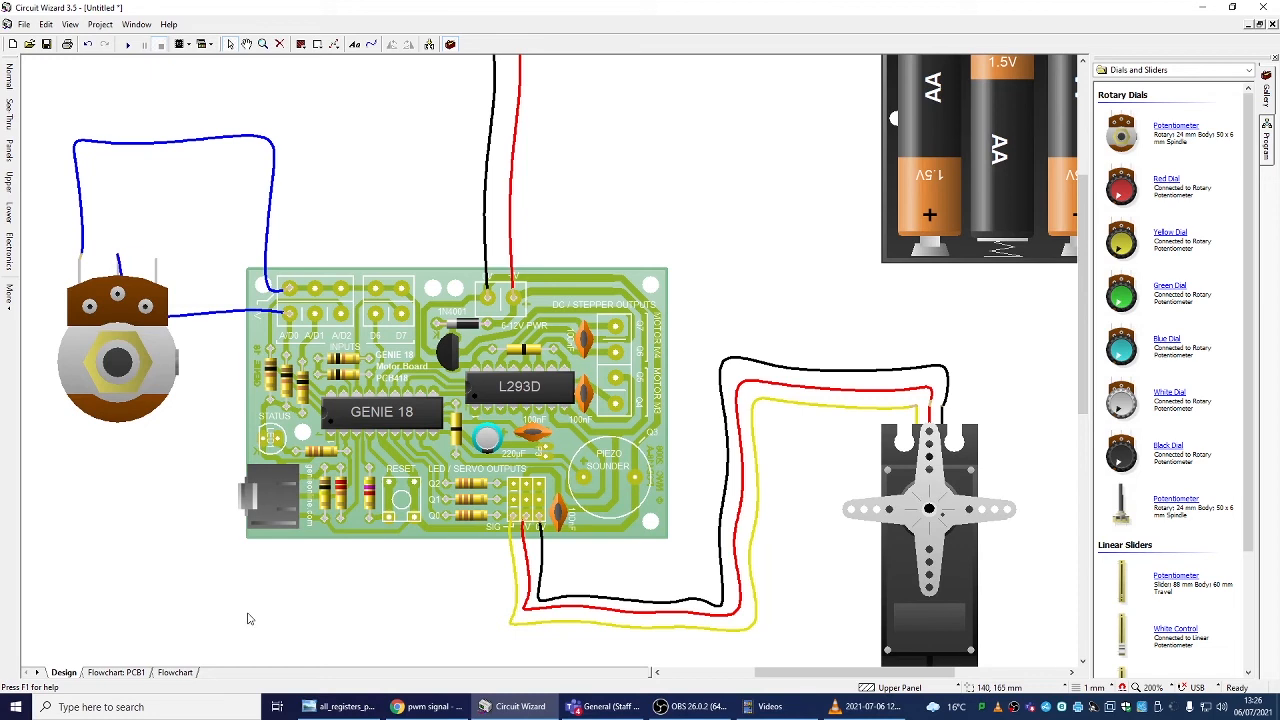
Remove the first two servo commands, all wait commands and the loop from the PCB1 flowchart, keeping the third servo command.
click(116, 672)
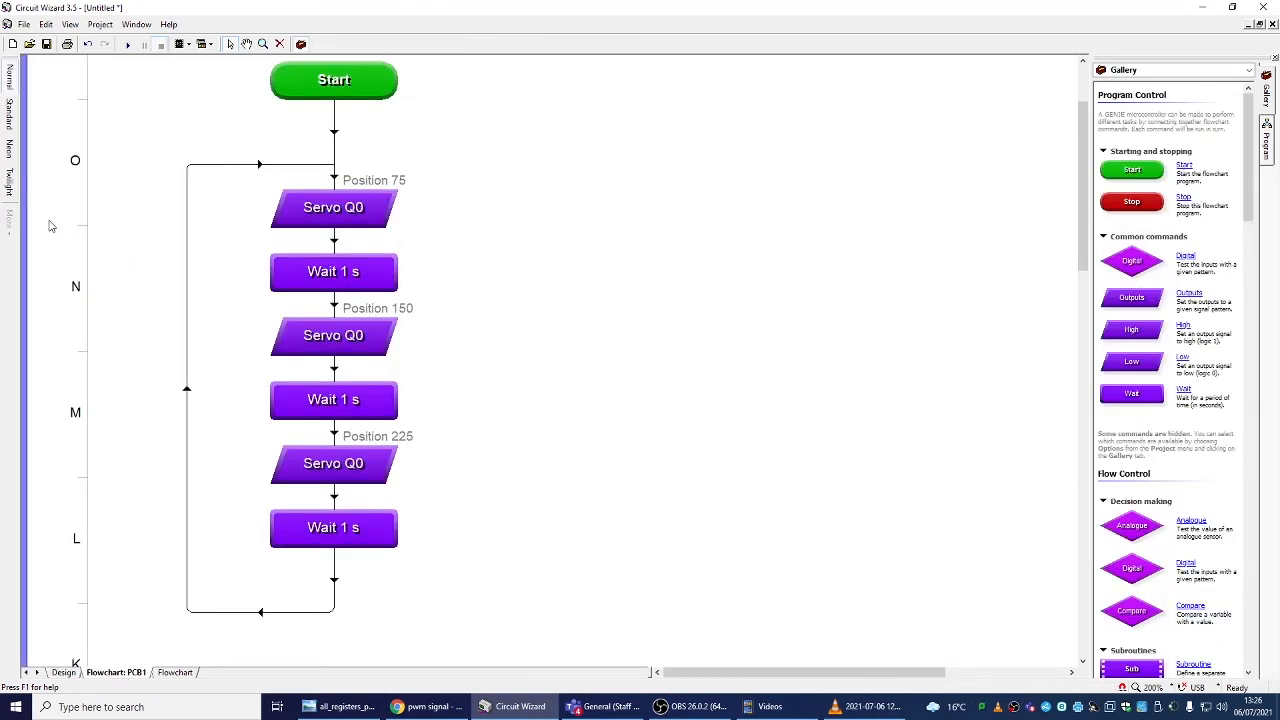
drag(162, 132, 461, 438)
key(Delete)
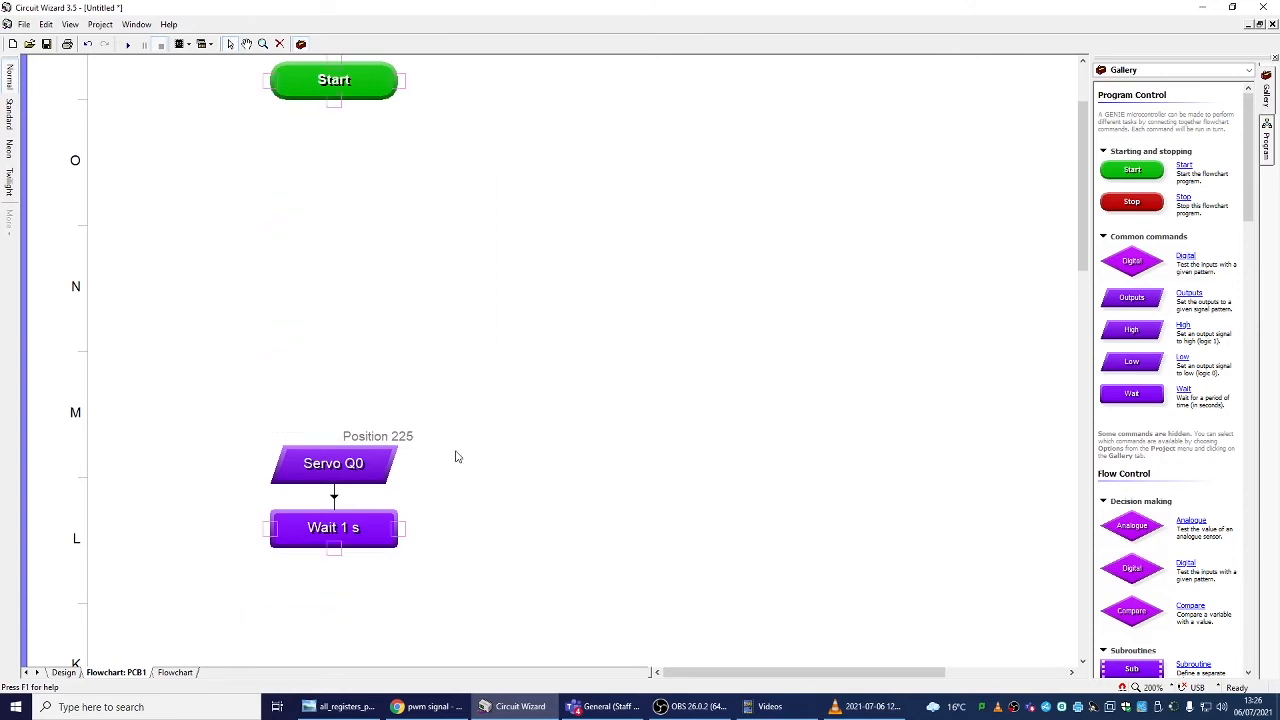
drag(374, 531, 1057, 355)
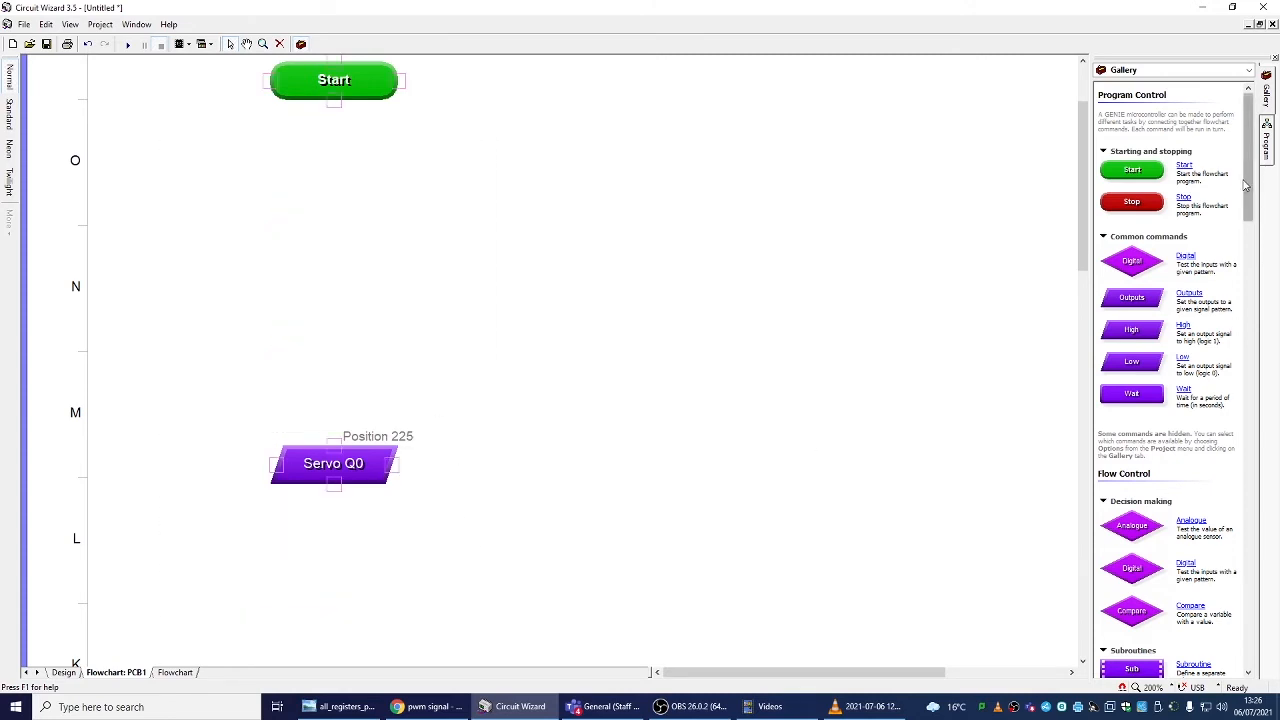
Add an Analogue decision that checks sensor A0 and place it directly below Start.
drag(1128, 534, 340, 205)
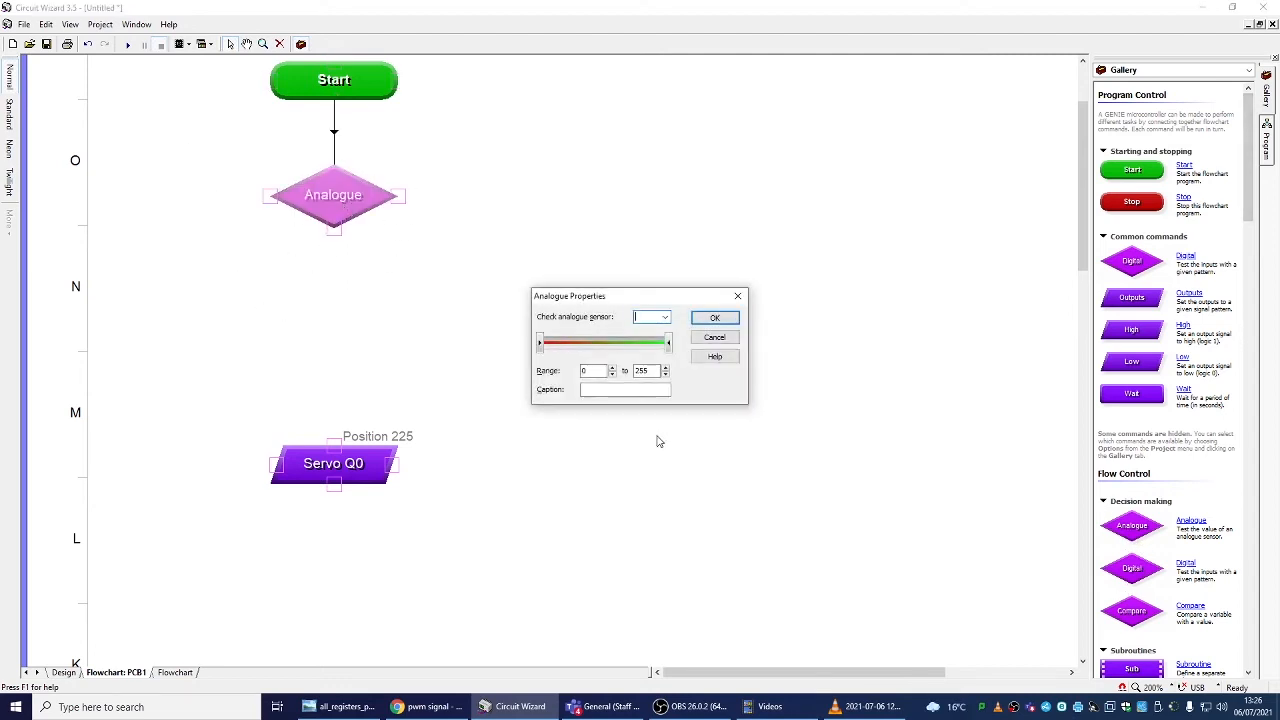
click(665, 317)
click(644, 331)
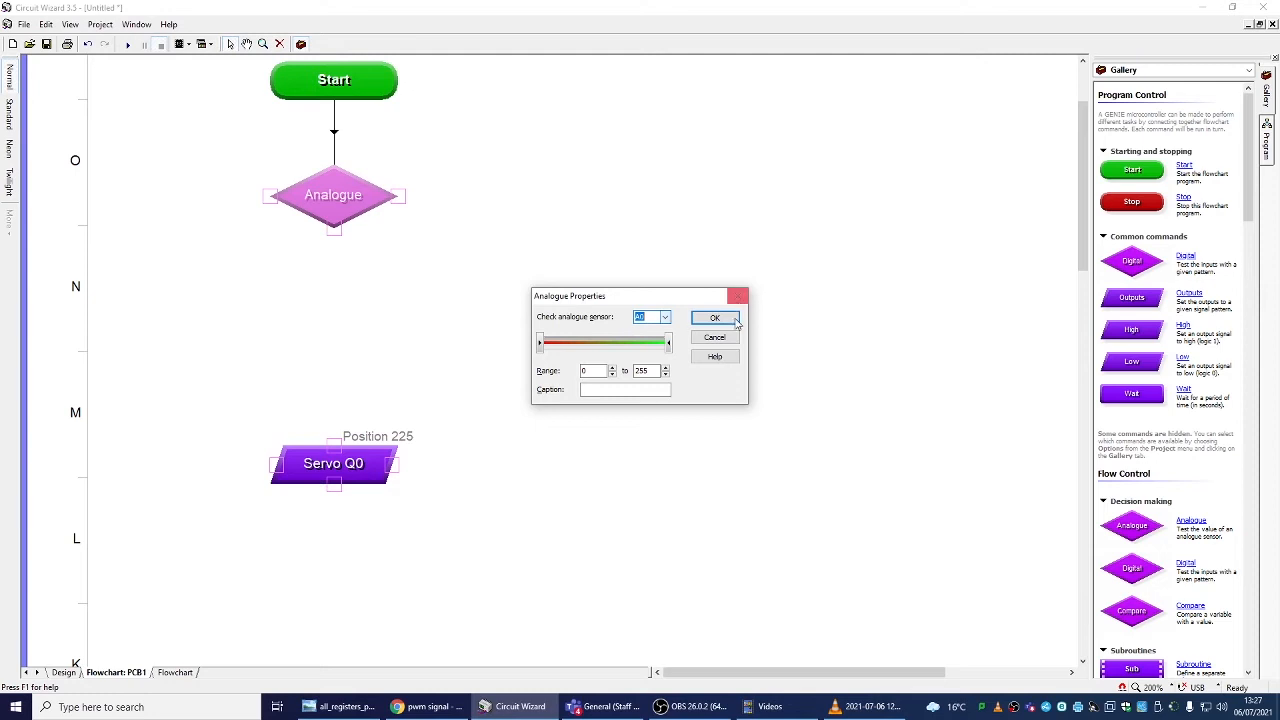
click(714, 318)
drag(338, 204, 341, 184)
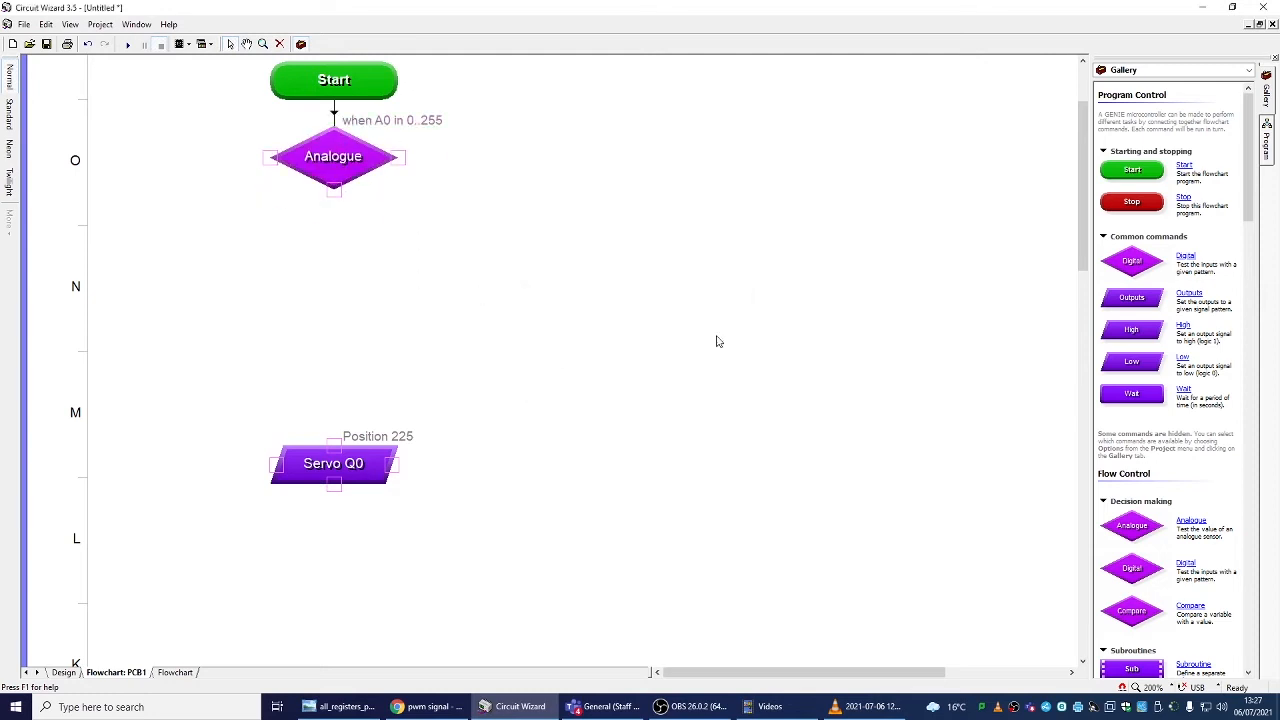
Add a Scale command between the Analogue decision and the servo command, scaling variable A by 0.59.
drag(1249, 194, 1255, 545)
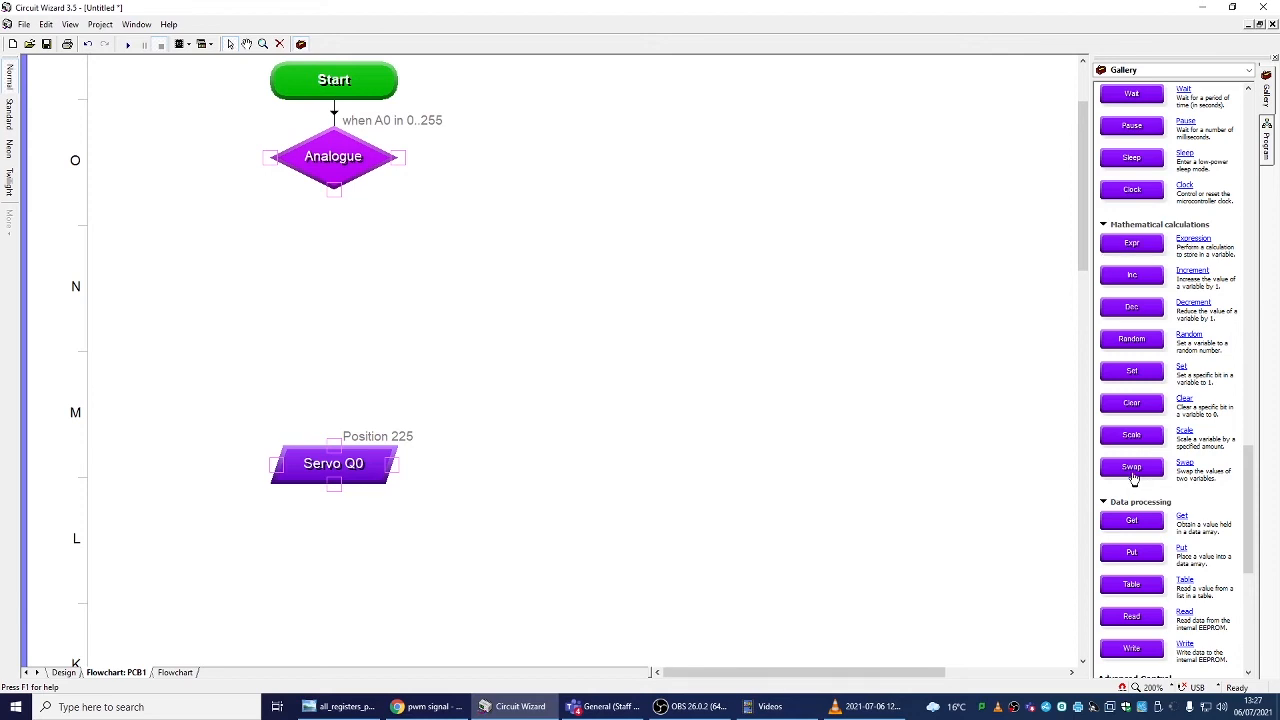
drag(1146, 435, 335, 326)
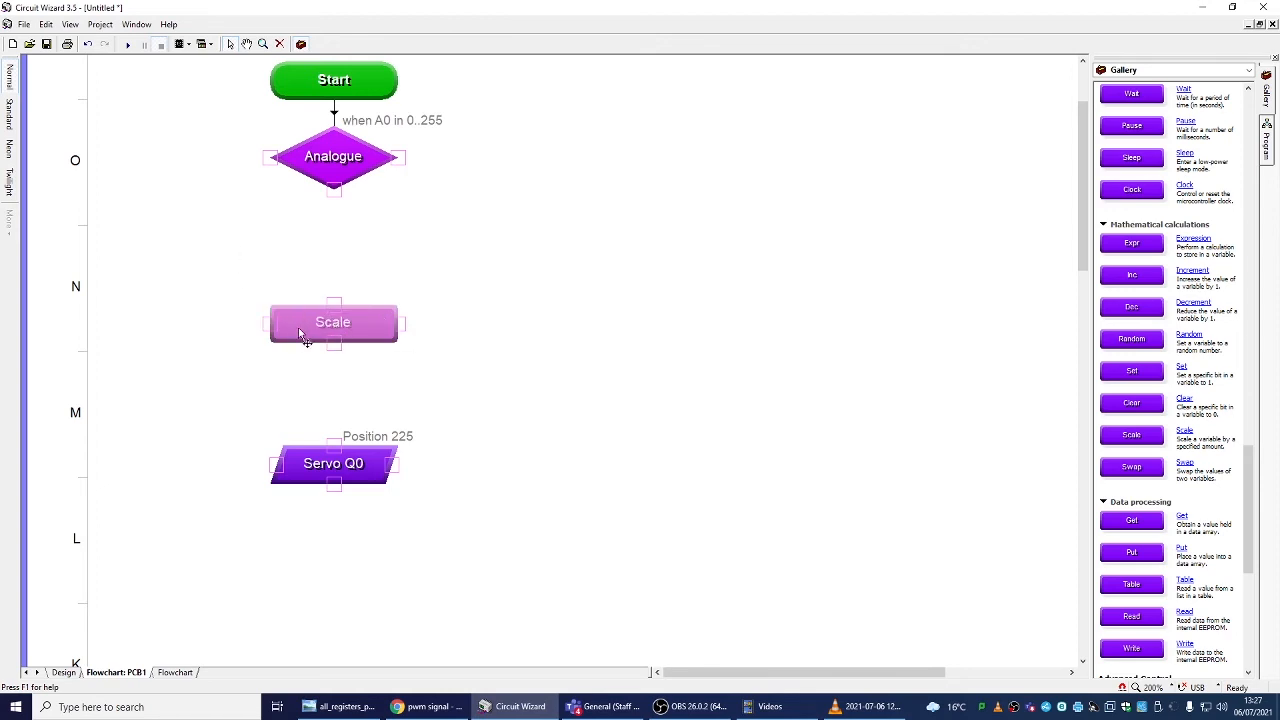
double_click(350, 336)
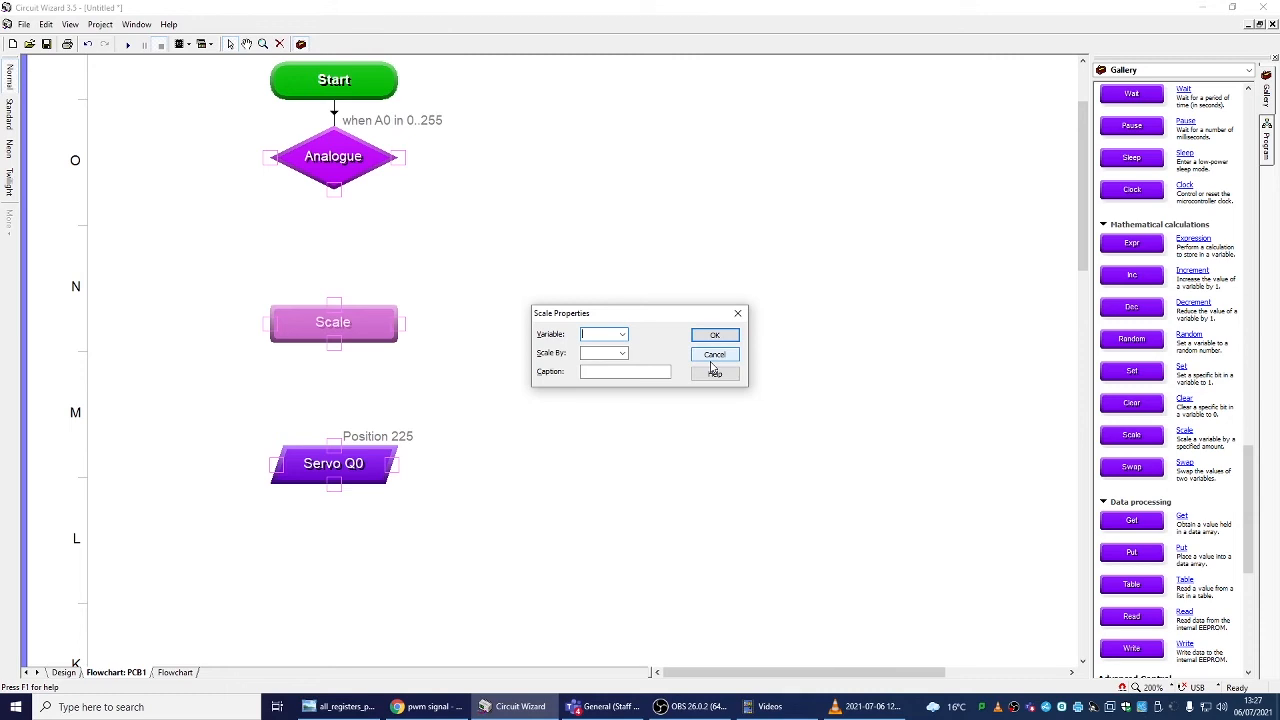
click(622, 334)
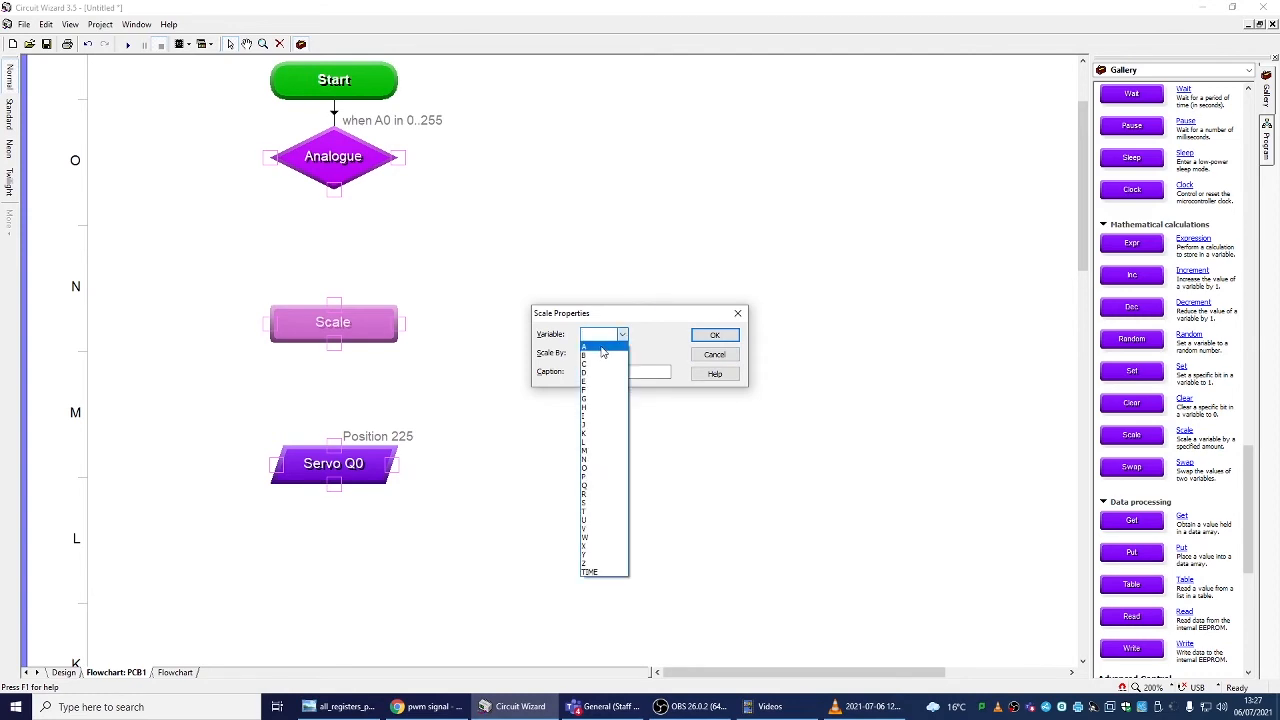
click(603, 350)
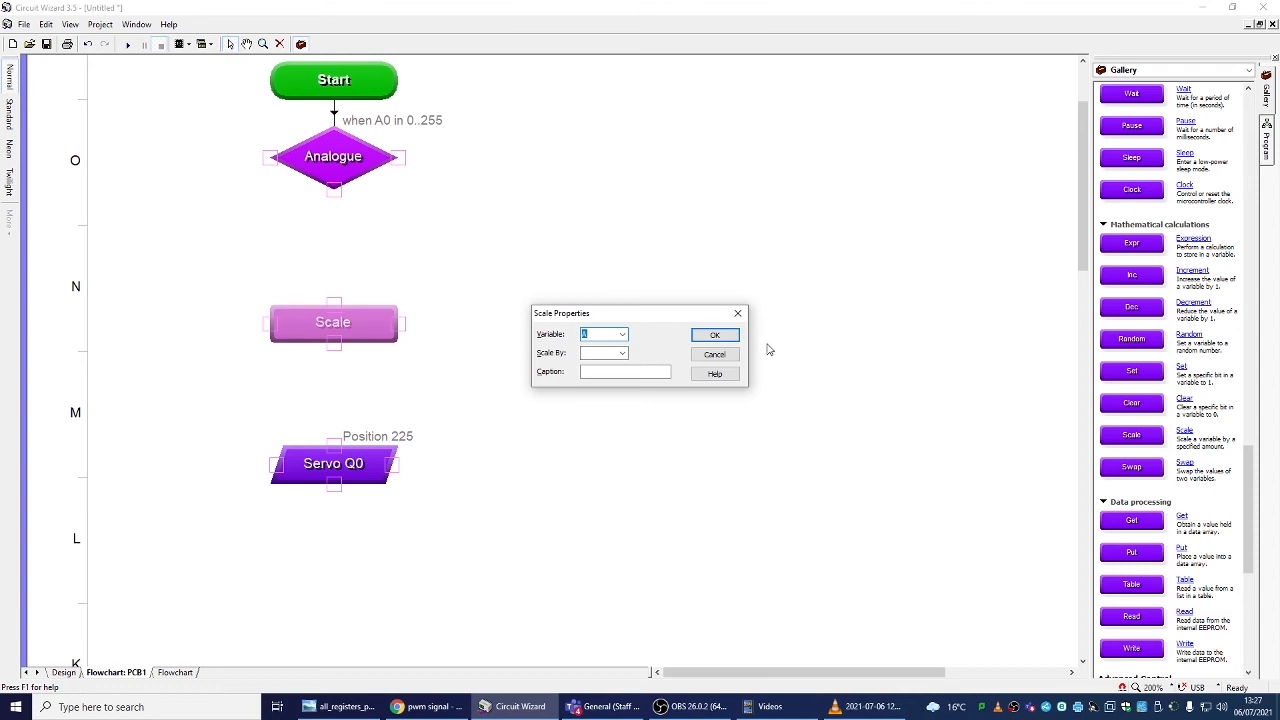
click(605, 353)
click(713, 333)
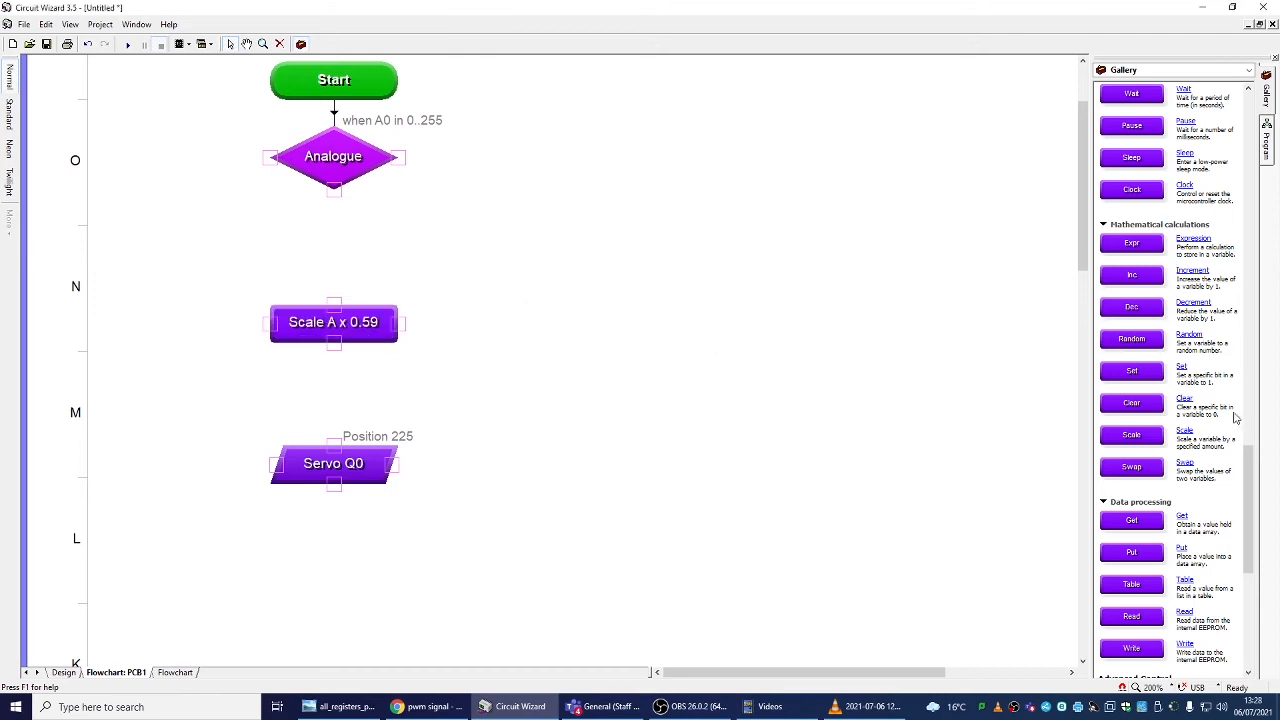
Add an Expression command A = A0 directly below the Analogue decision and attach the Scale command beneath it.
drag(1137, 253, 325, 236)
double_click(363, 233)
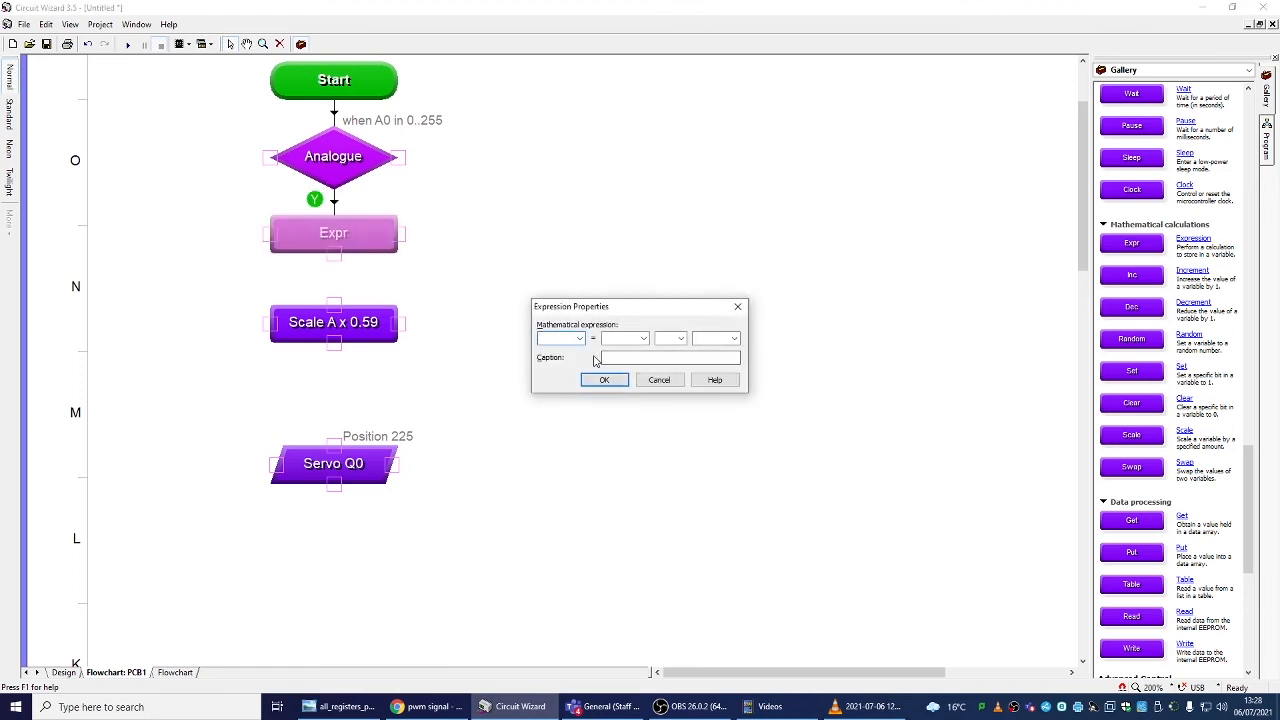
click(579, 338)
click(543, 350)
click(630, 338)
click(622, 352)
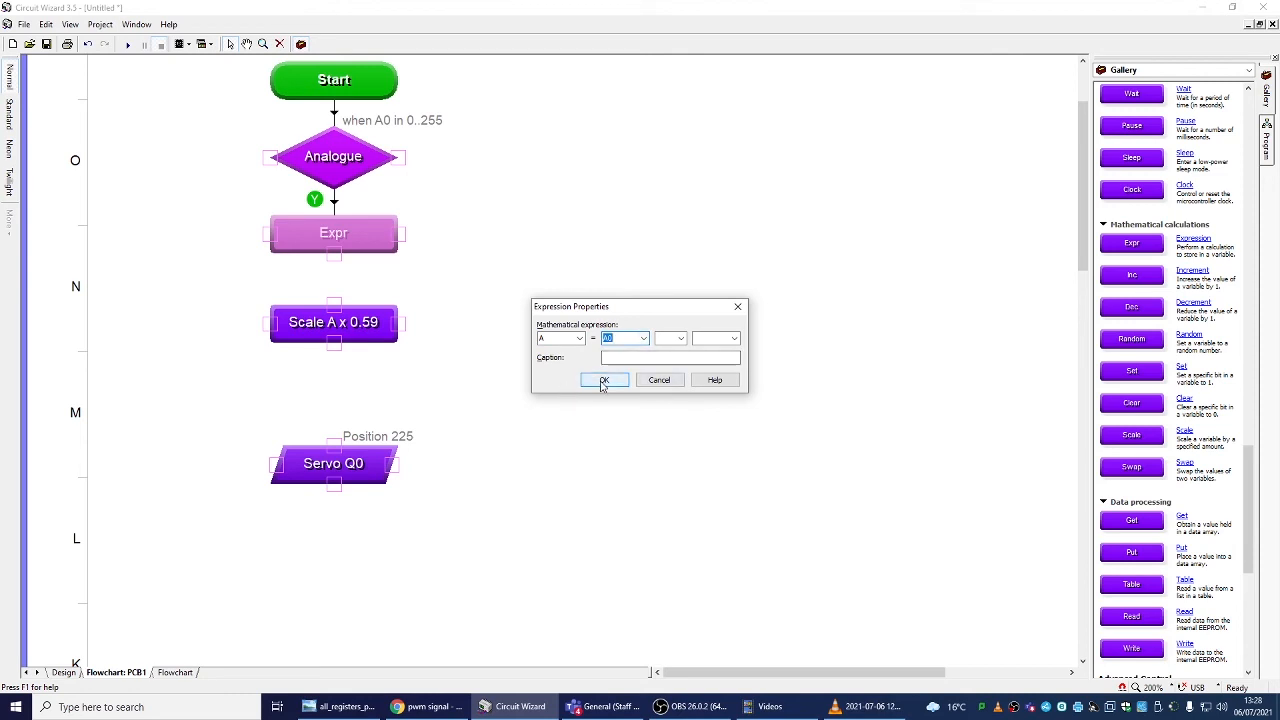
click(596, 380)
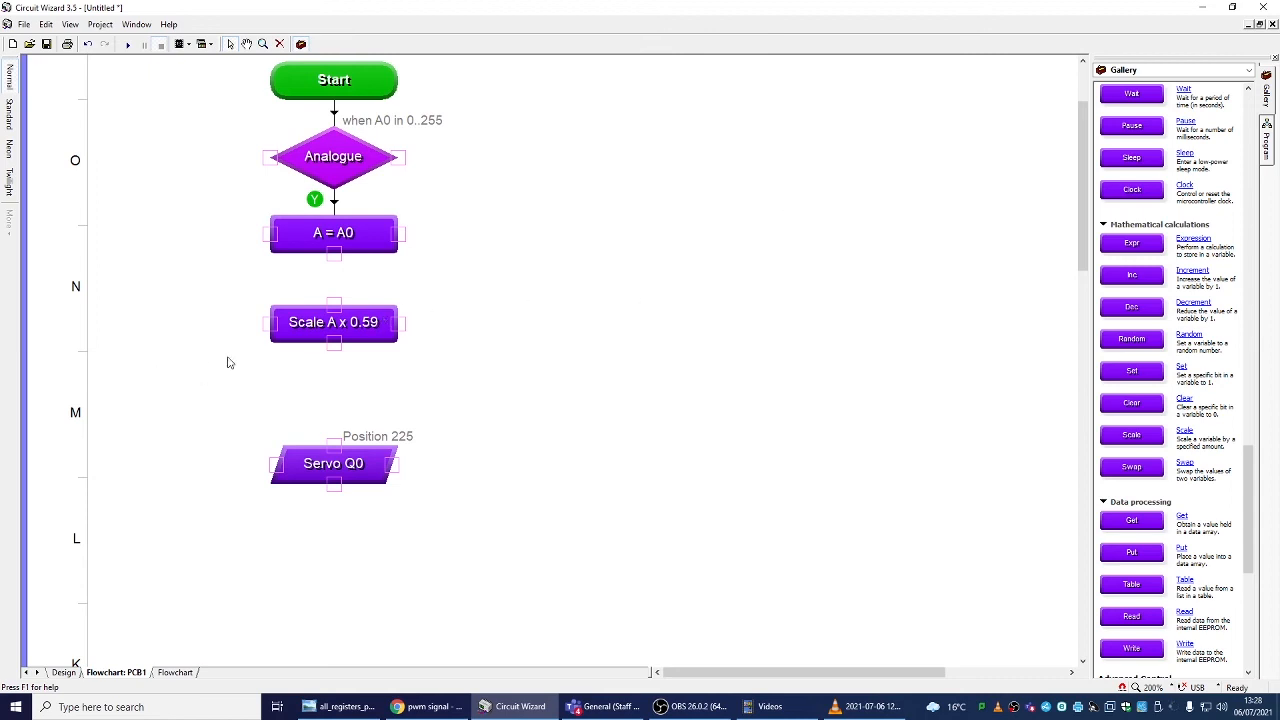
drag(369, 341, 350, 314)
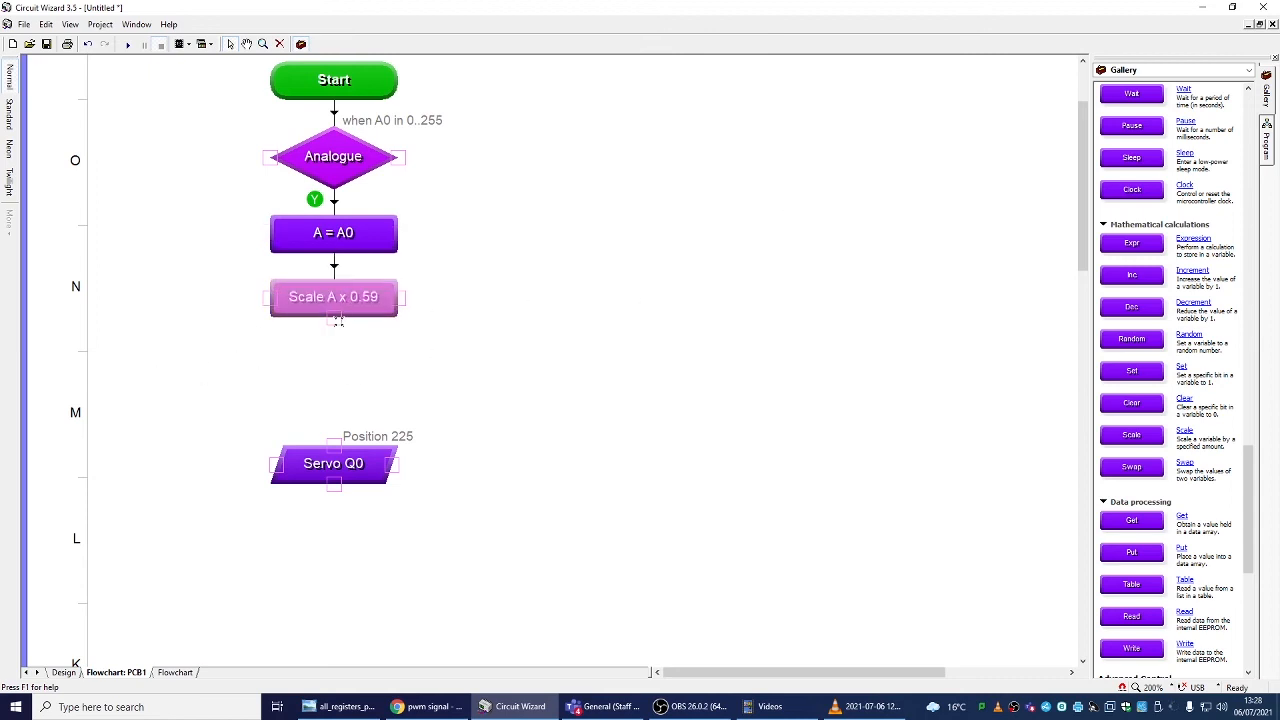
click(458, 358)
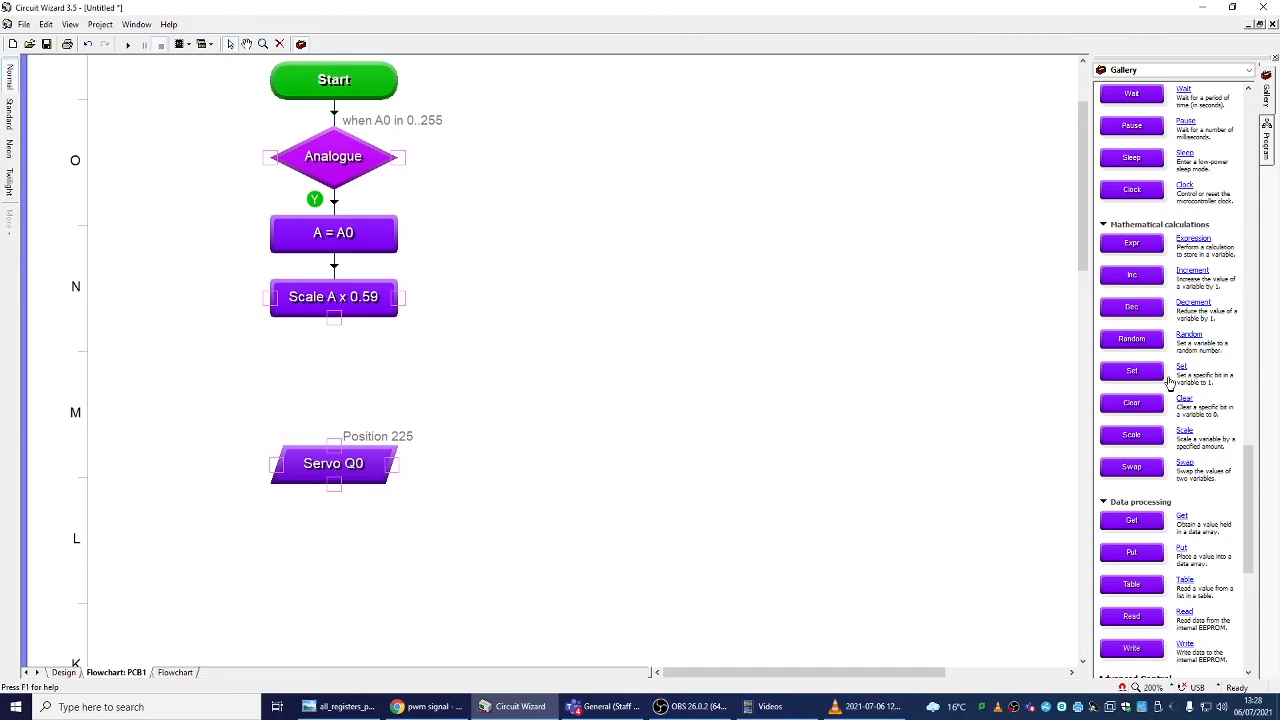
Add an Expression command directly below the Scale command and set it to A = A + 75.
drag(1146, 249, 337, 369)
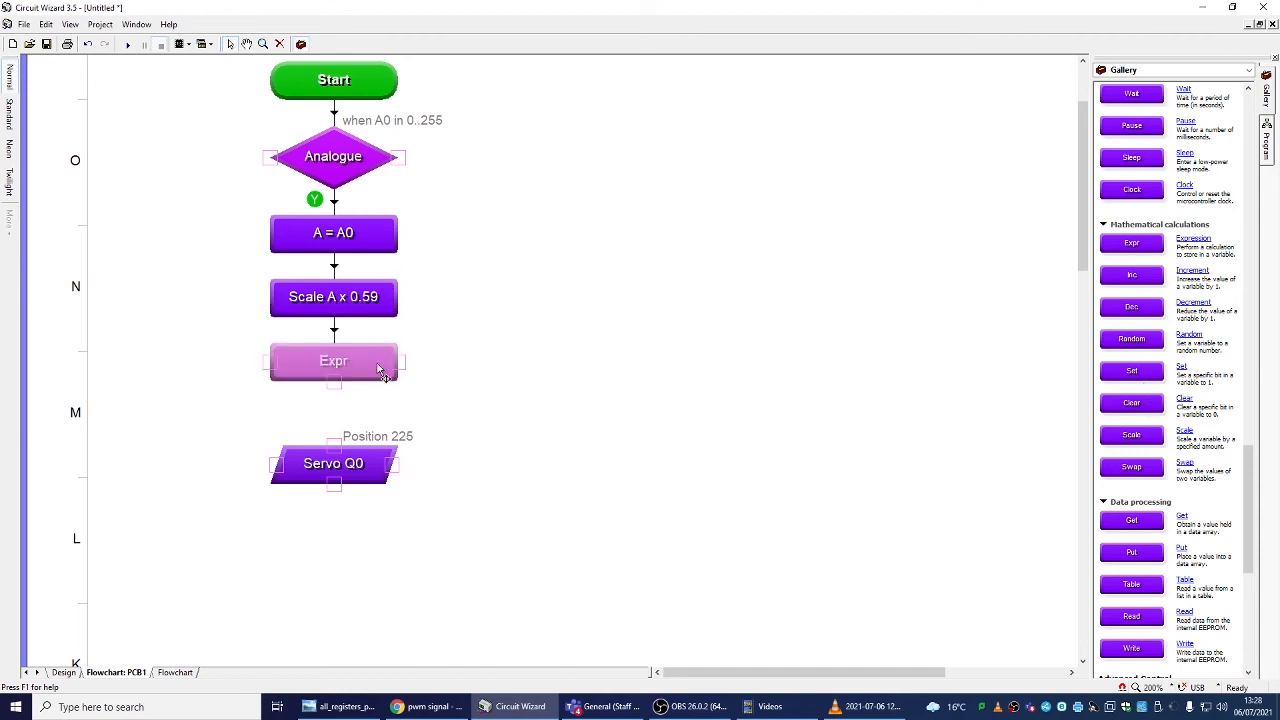
double_click(375, 370)
click(578, 338)
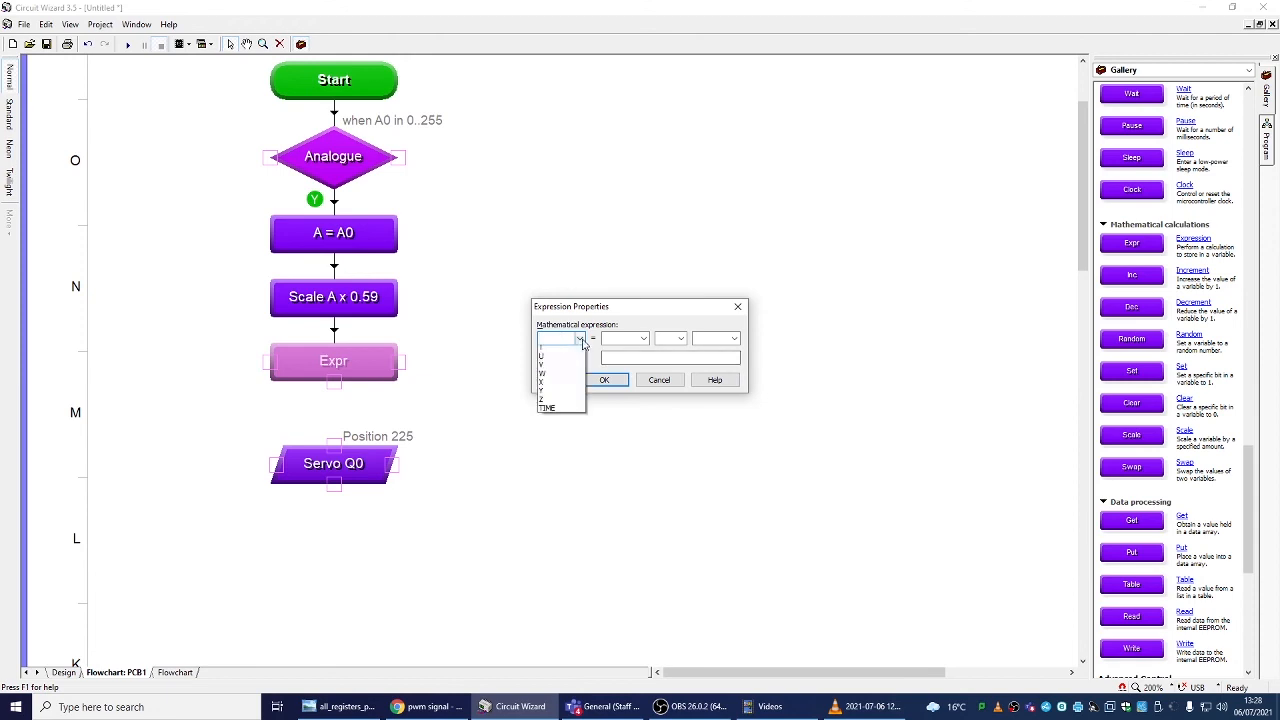
click(575, 352)
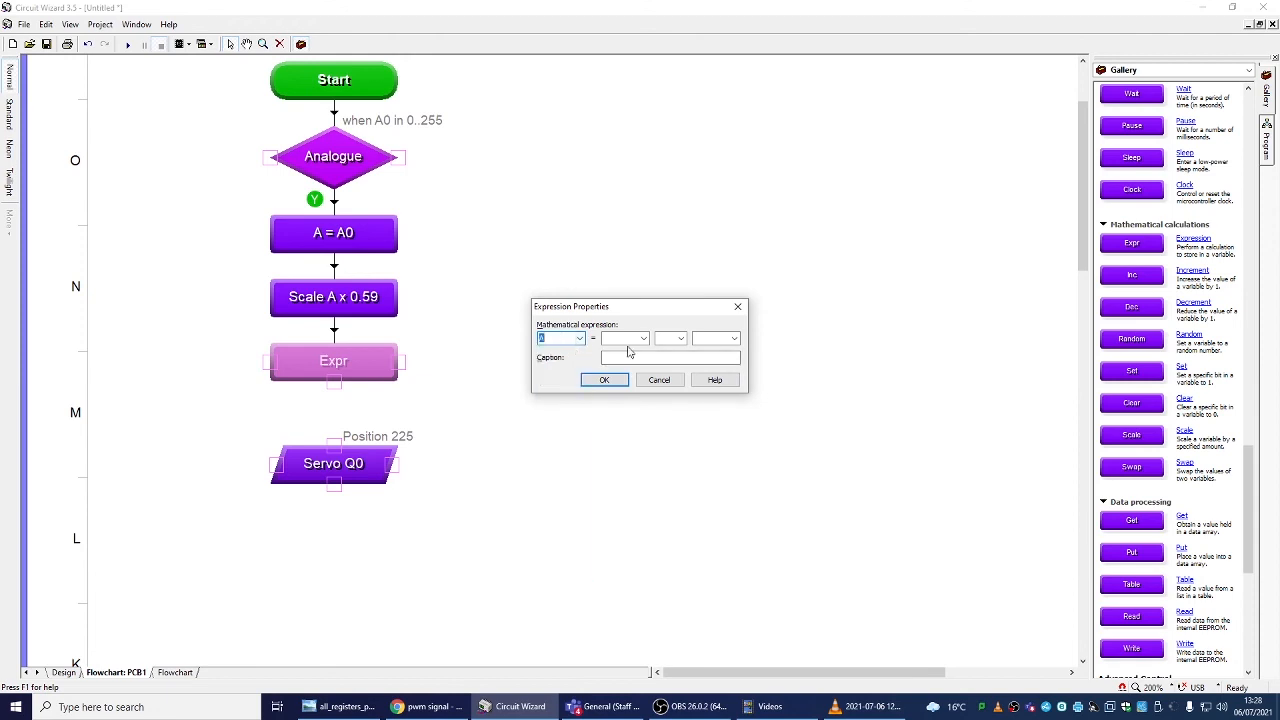
click(643, 338)
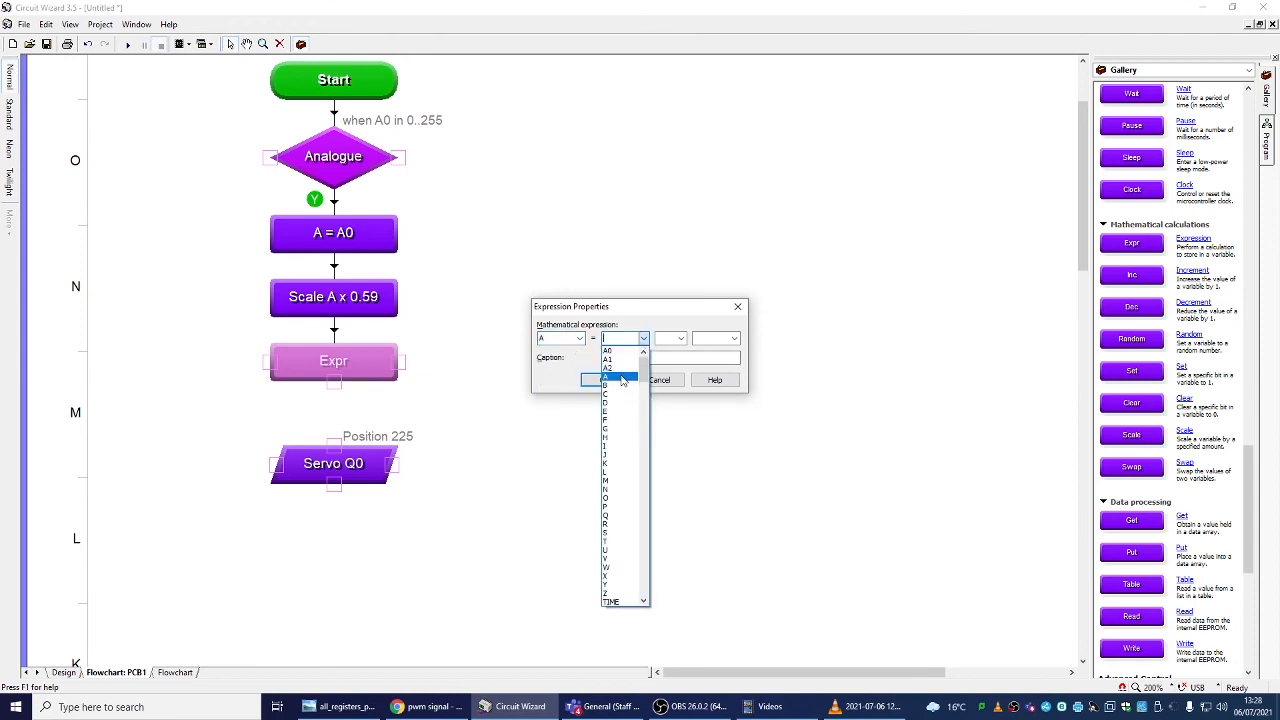
click(610, 376)
click(680, 339)
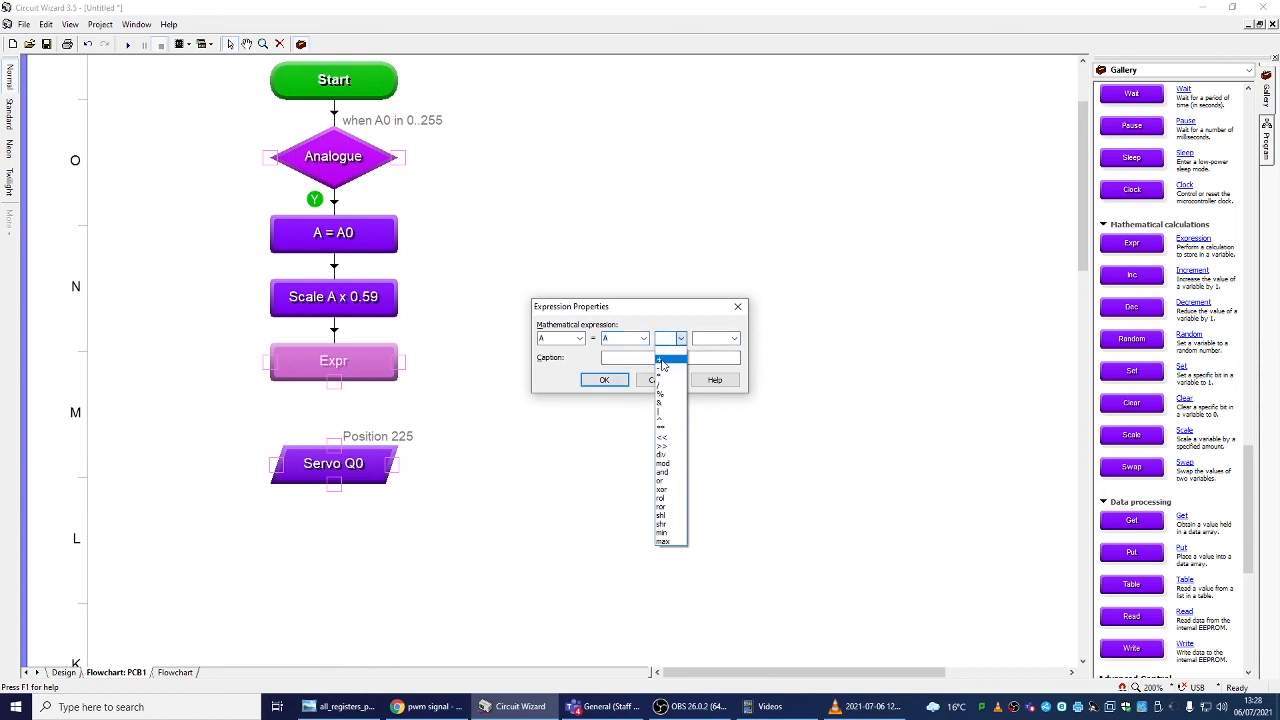
click(662, 358)
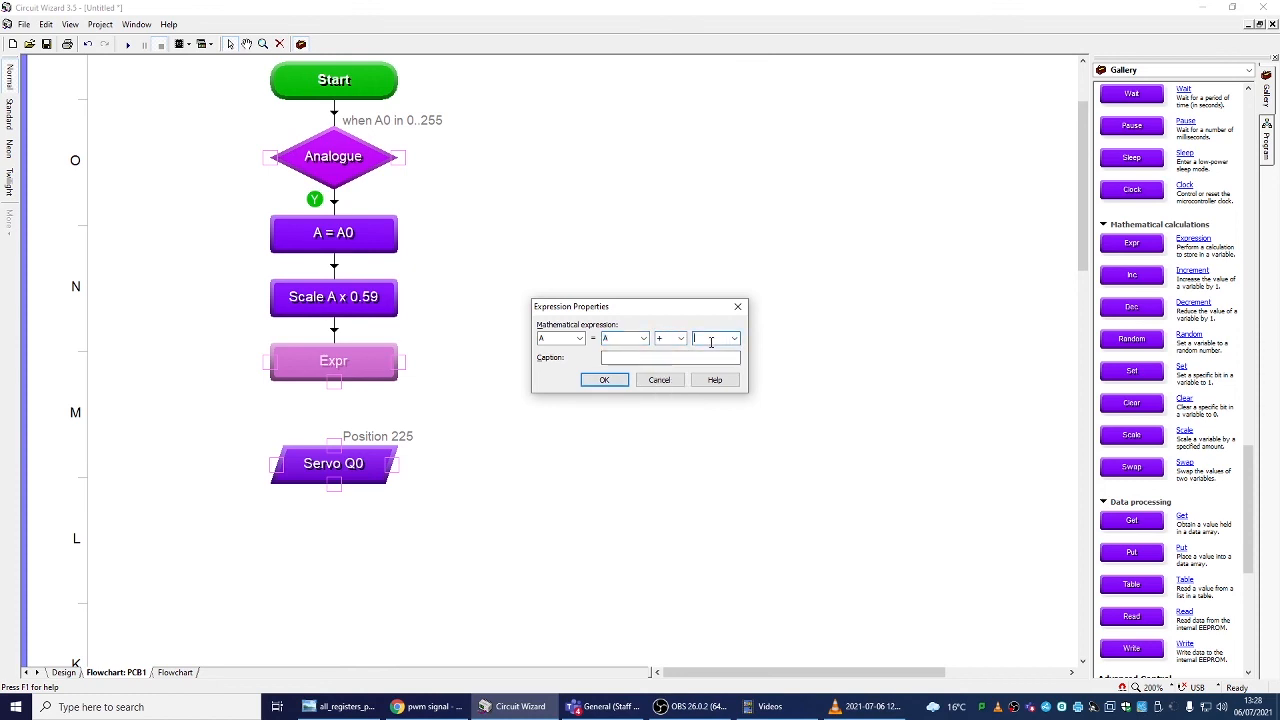
click(603, 381)
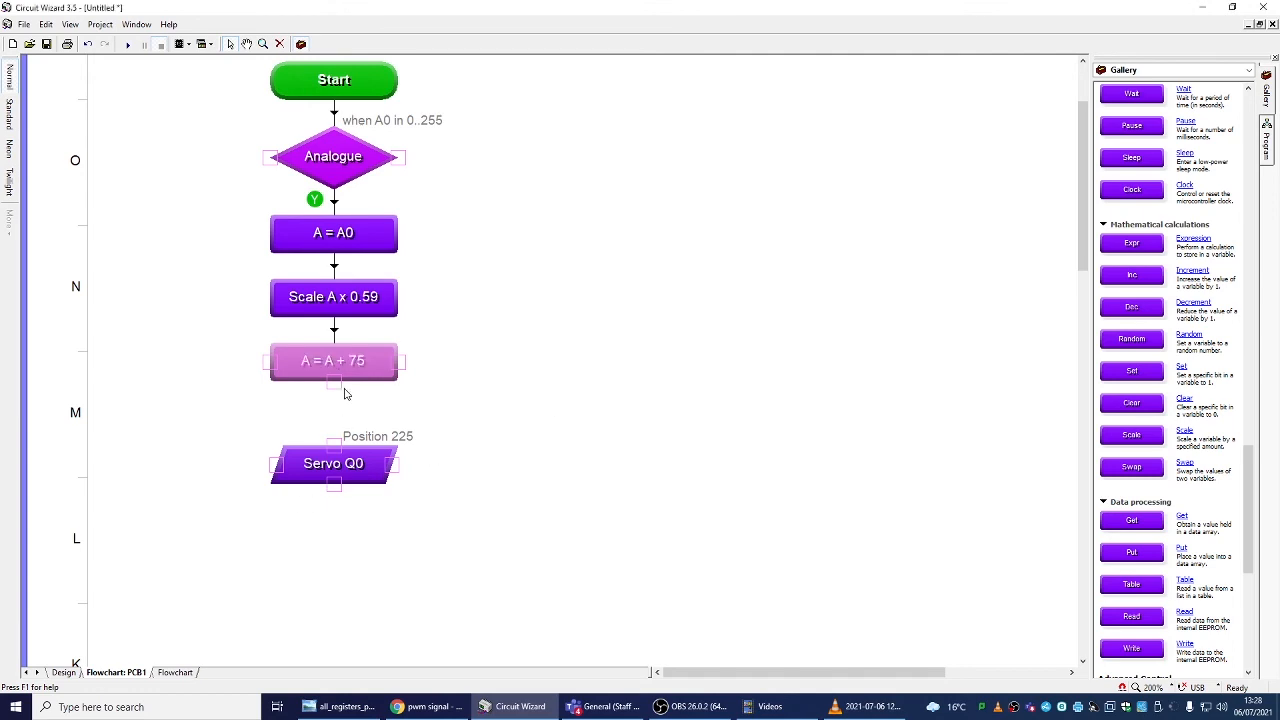
Connect A = A + 75 to the servo command, loop the servo back to the Analogue decision, and route its No branch to the line below Start.
drag(334, 386, 146, 137)
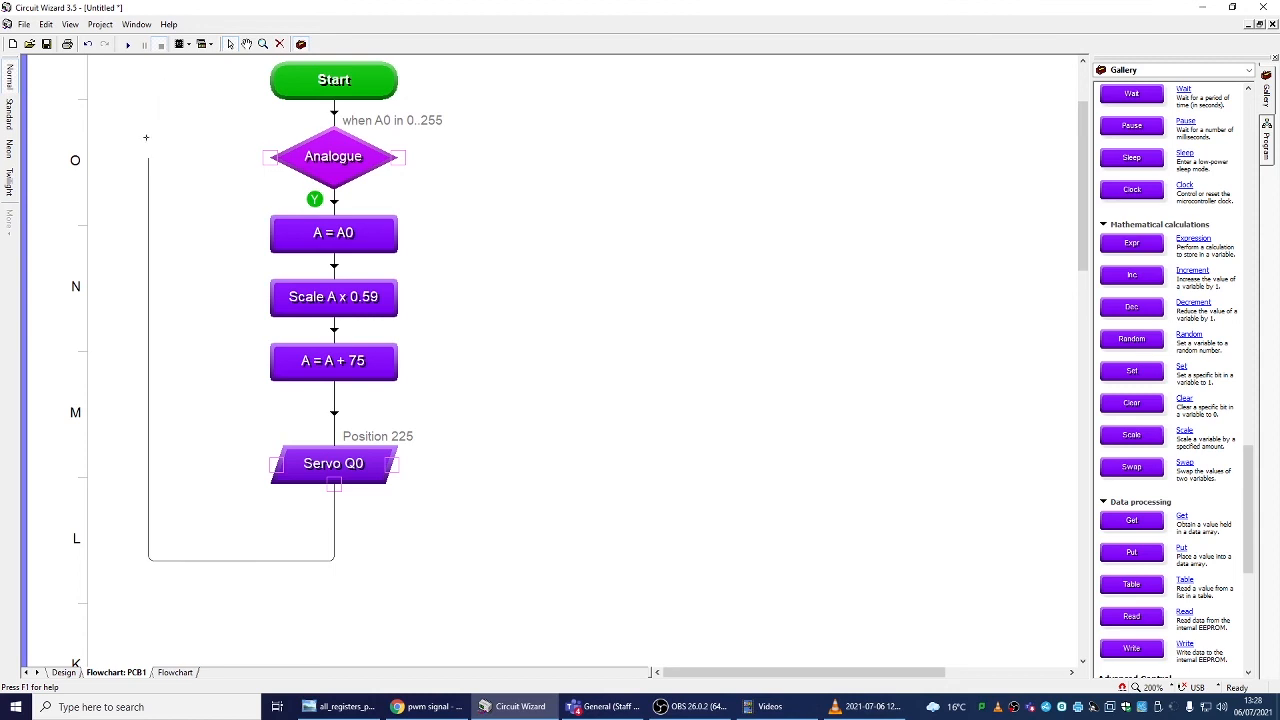
drag(249, 135, 272, 157)
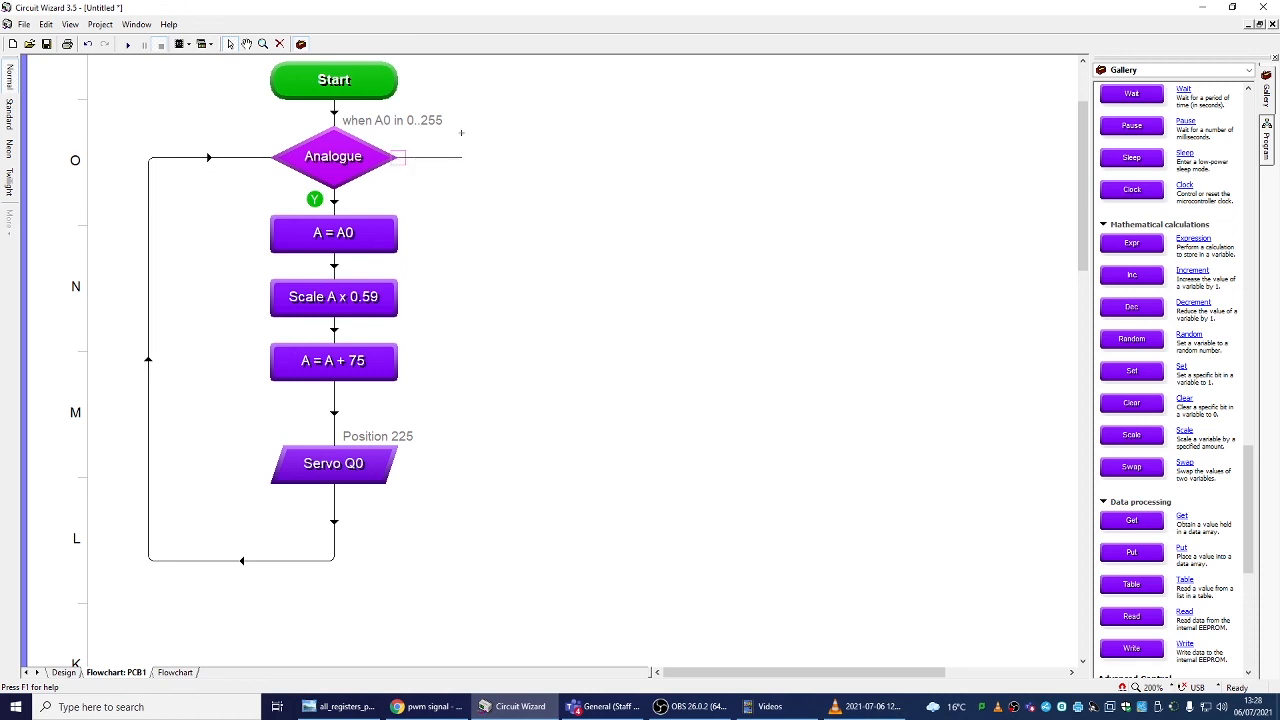
drag(463, 122, 475, 115)
drag(365, 116, 336, 113)
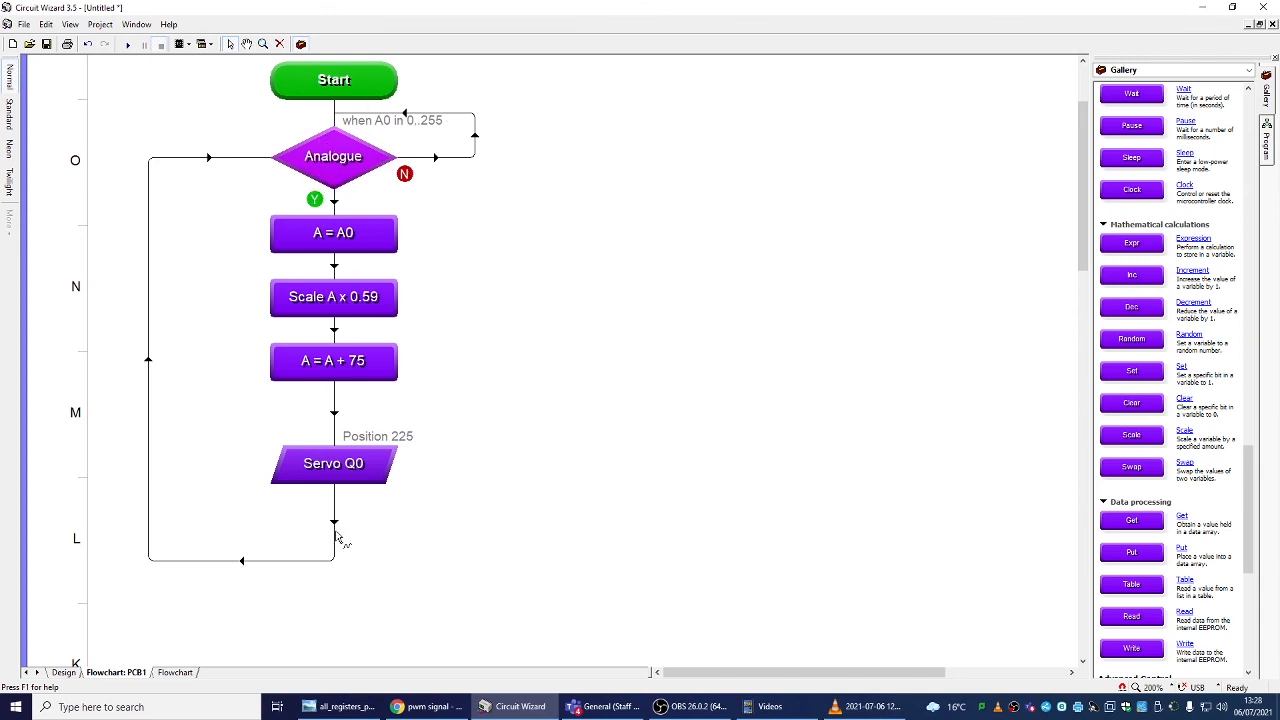
Run the simulation in the design and turn the potentiometer up from 0% to test the servo.
click(64, 672)
click(129, 45)
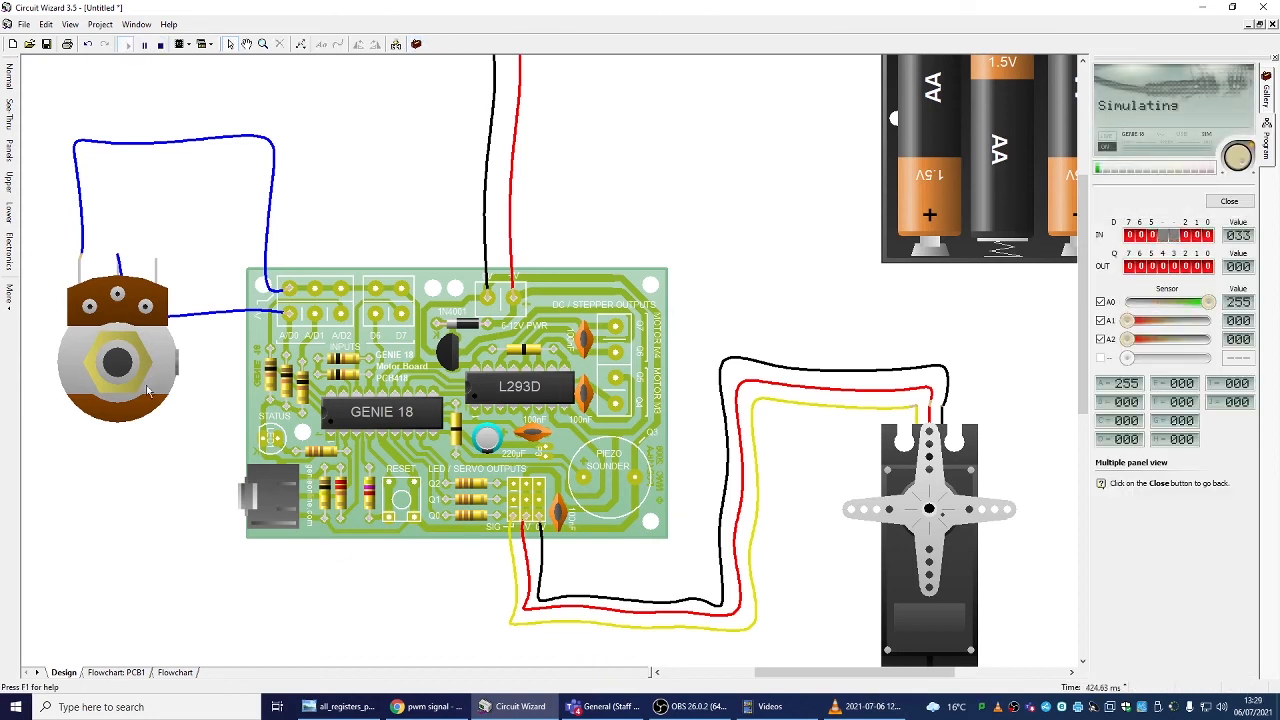
mouse_move(116, 362)
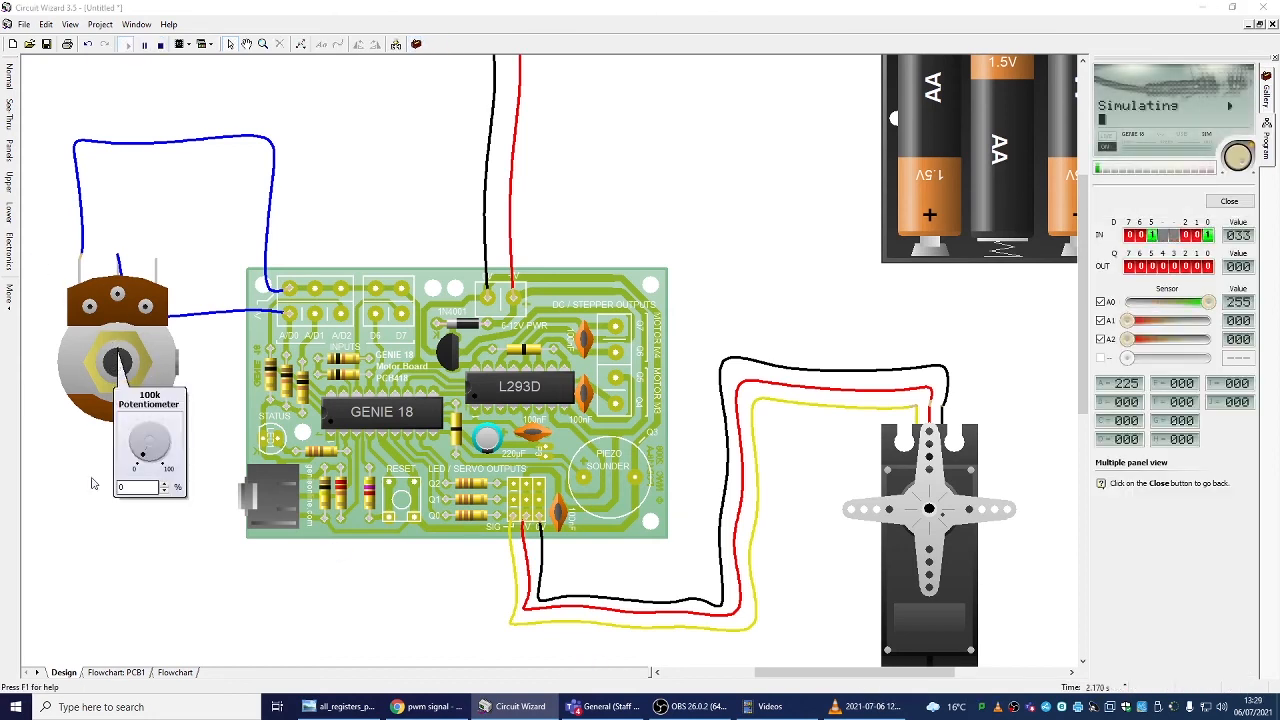
mouse_move(145, 450)
mouse_down()
mouse_move(139, 435)
mouse_move(161, 432)
mouse_up()
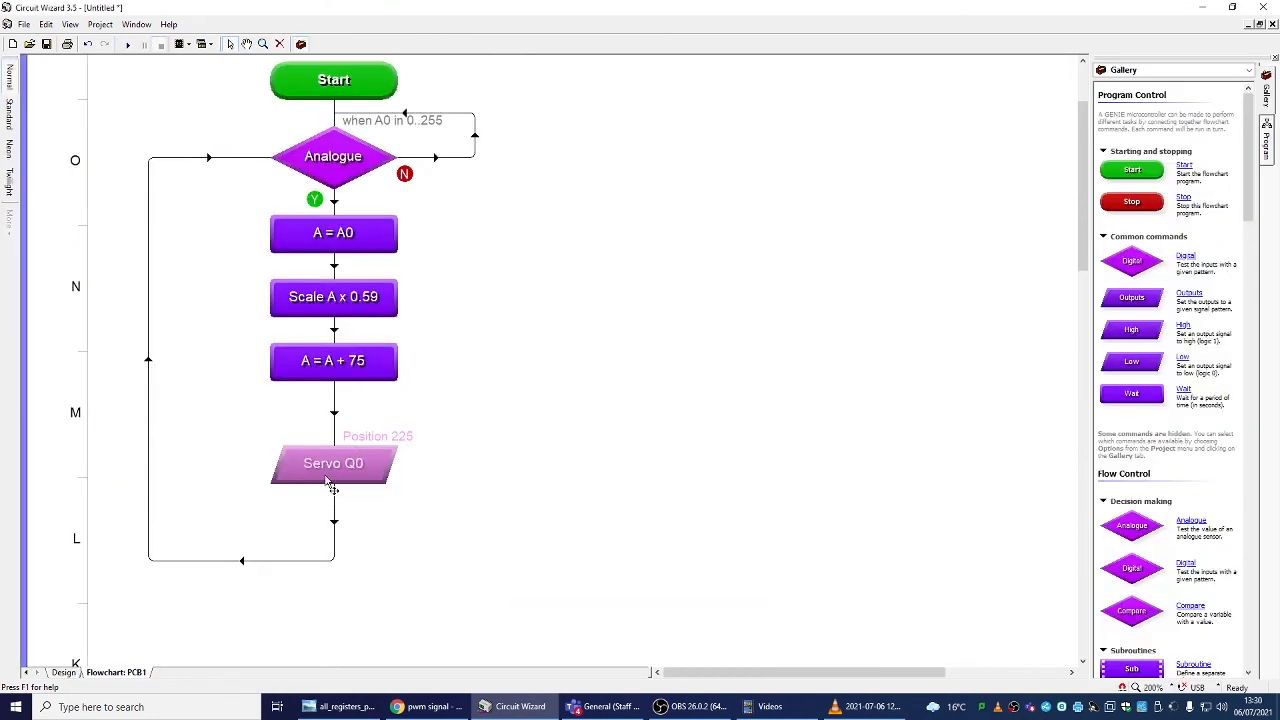
Set the position of the Servo Q0 command in the PCB1 flowchart to variable A.
double_click(330, 485)
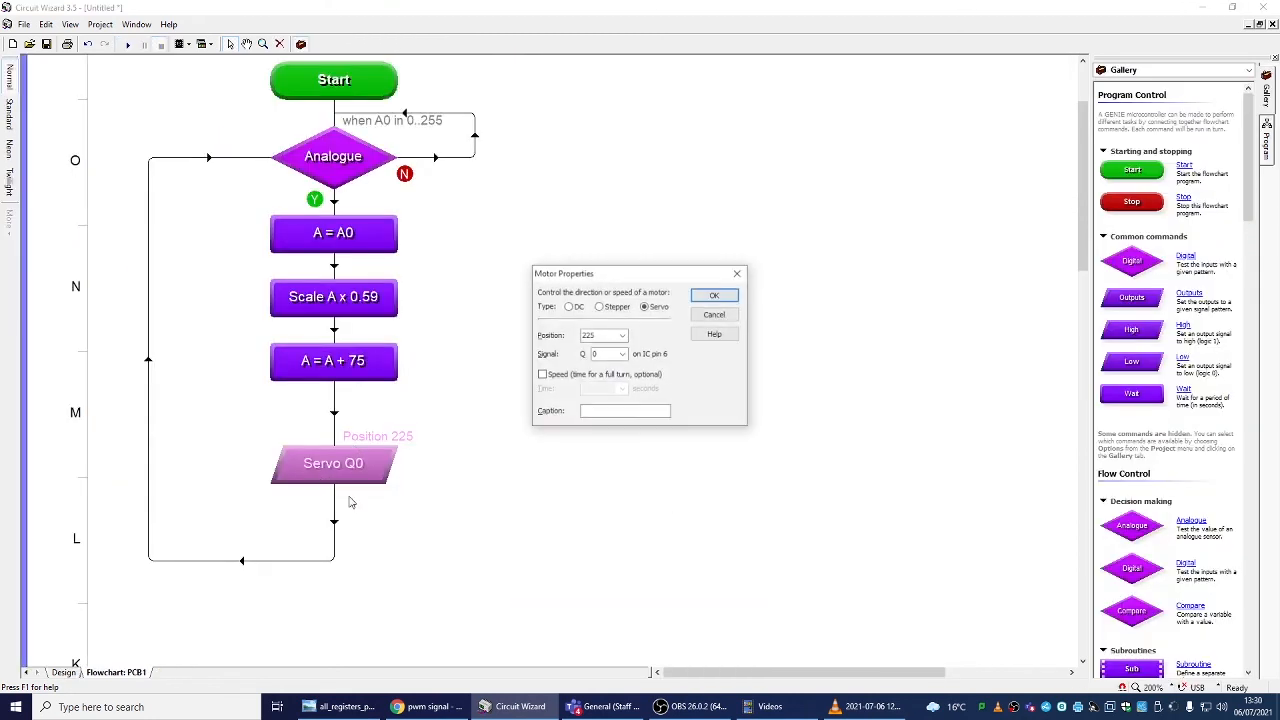
click(622, 336)
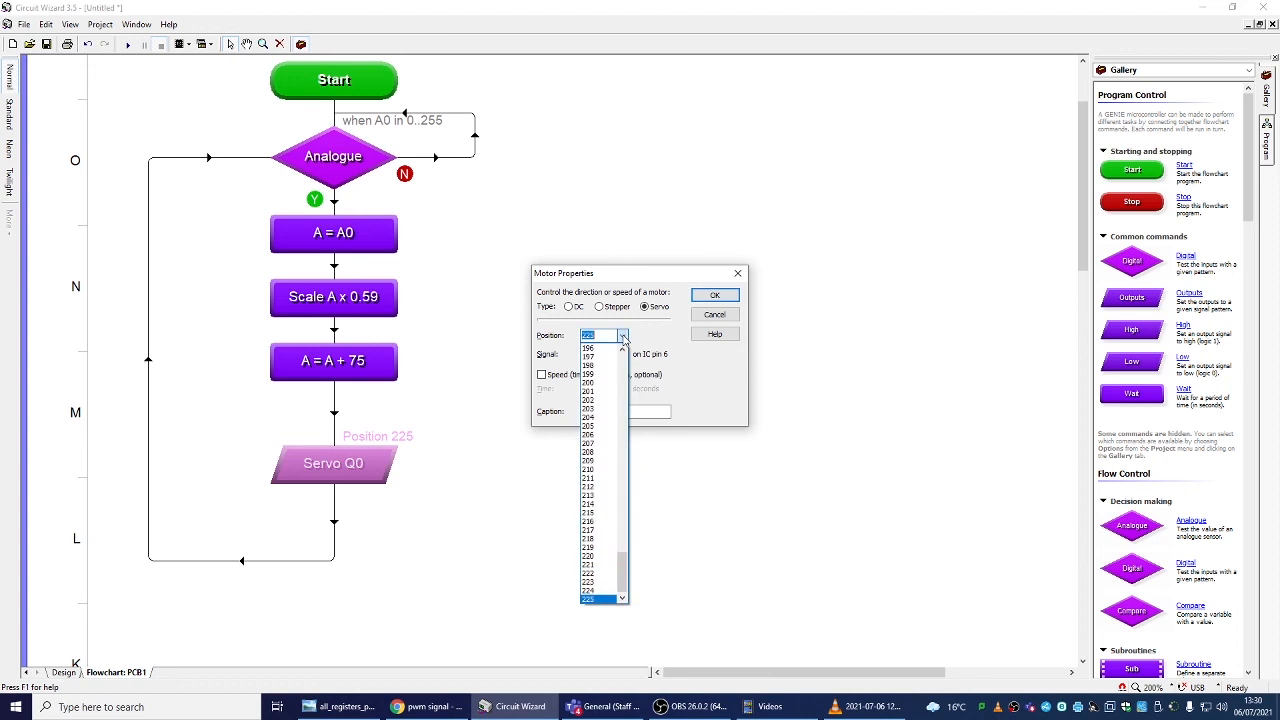
drag(622, 570, 630, 375)
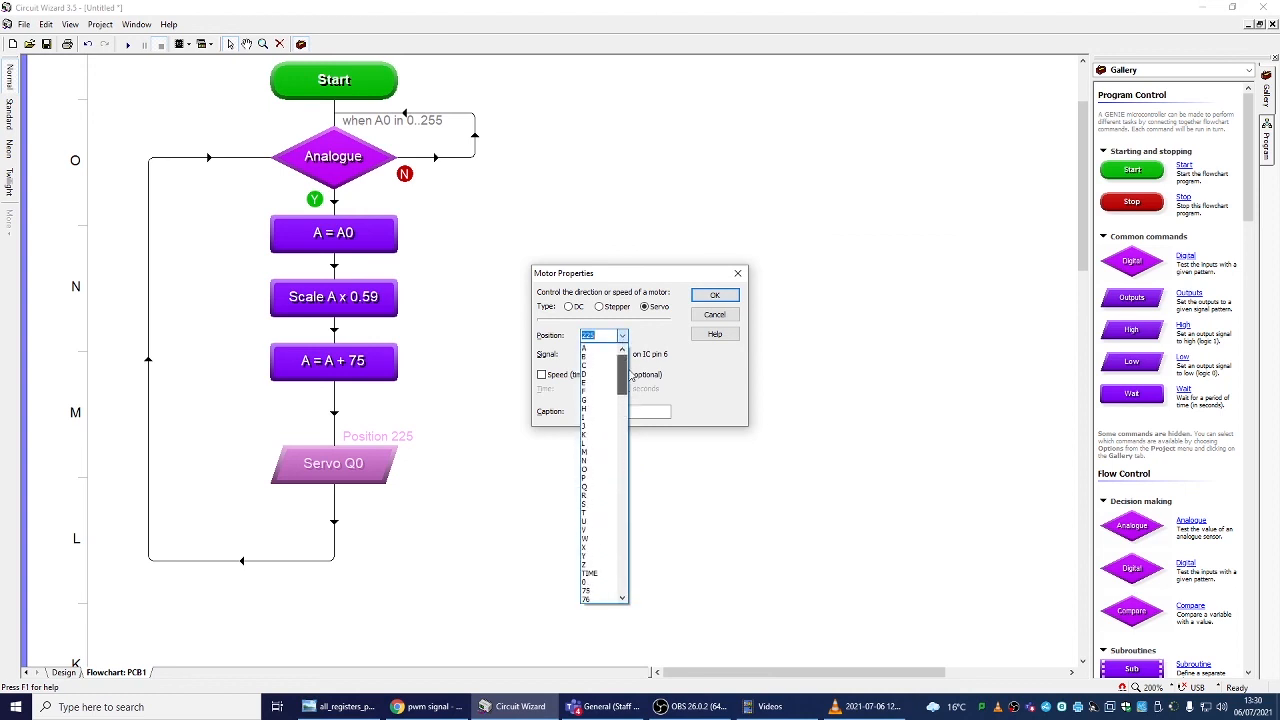
click(596, 347)
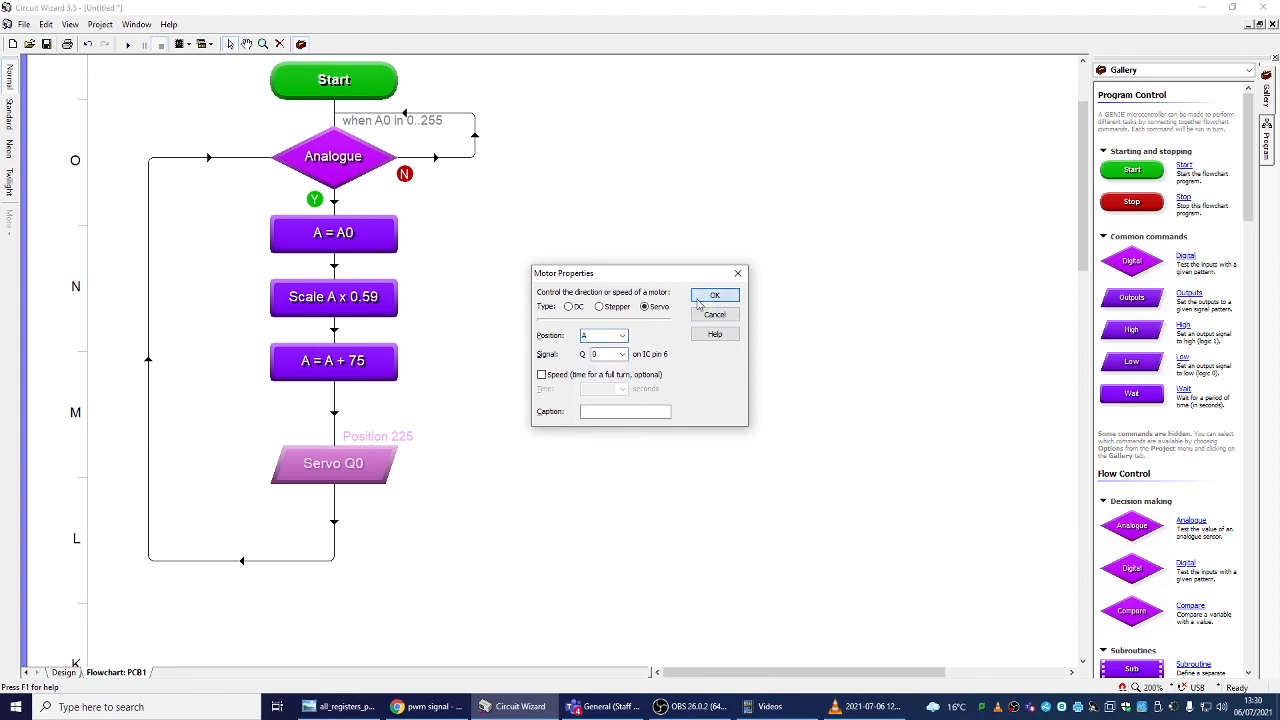
click(714, 295)
Simulate the design, turn the potentiometer to about 82% to test the servo's response, and stop the simulation.
click(63, 673)
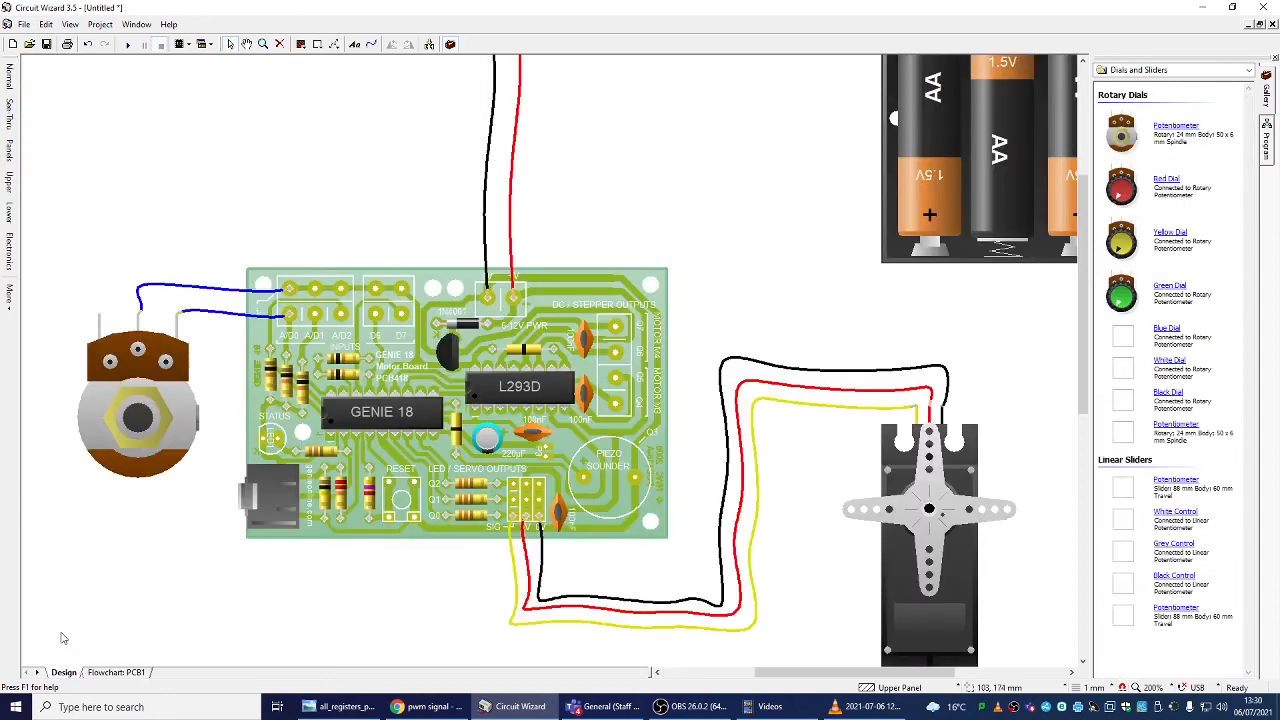
click(127, 45)
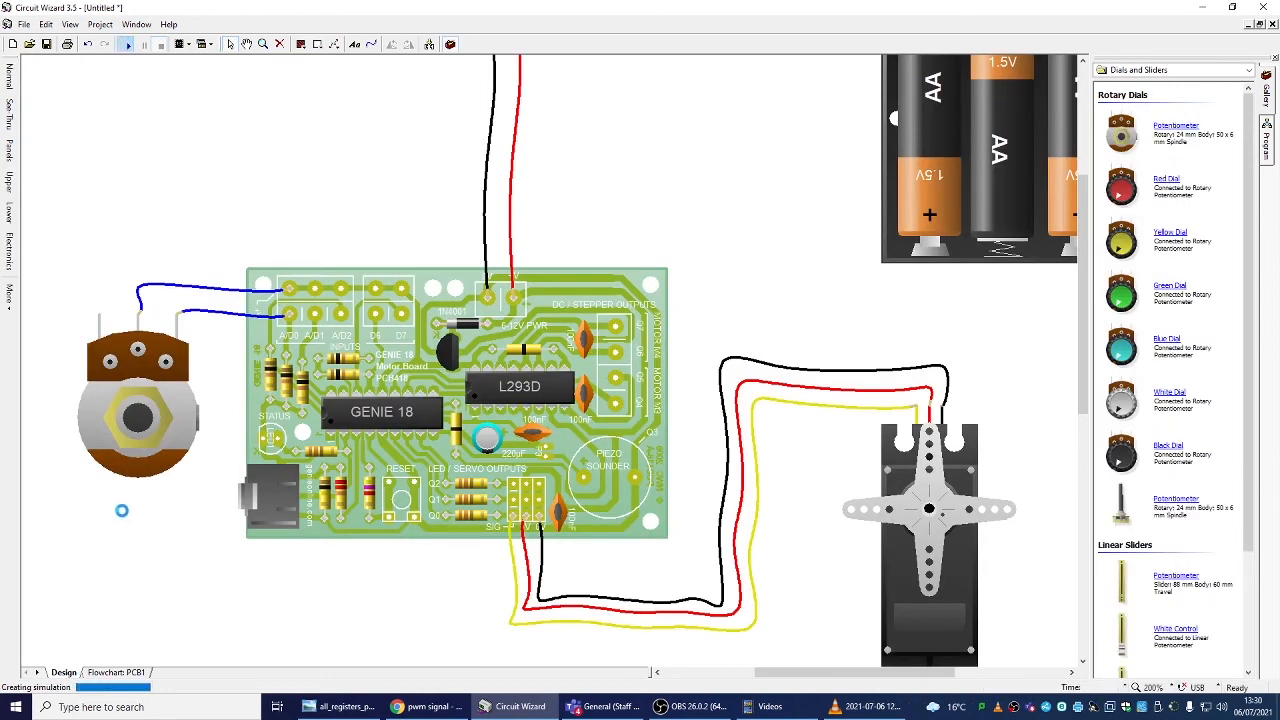
click(130, 423)
drag(160, 516, 184, 506)
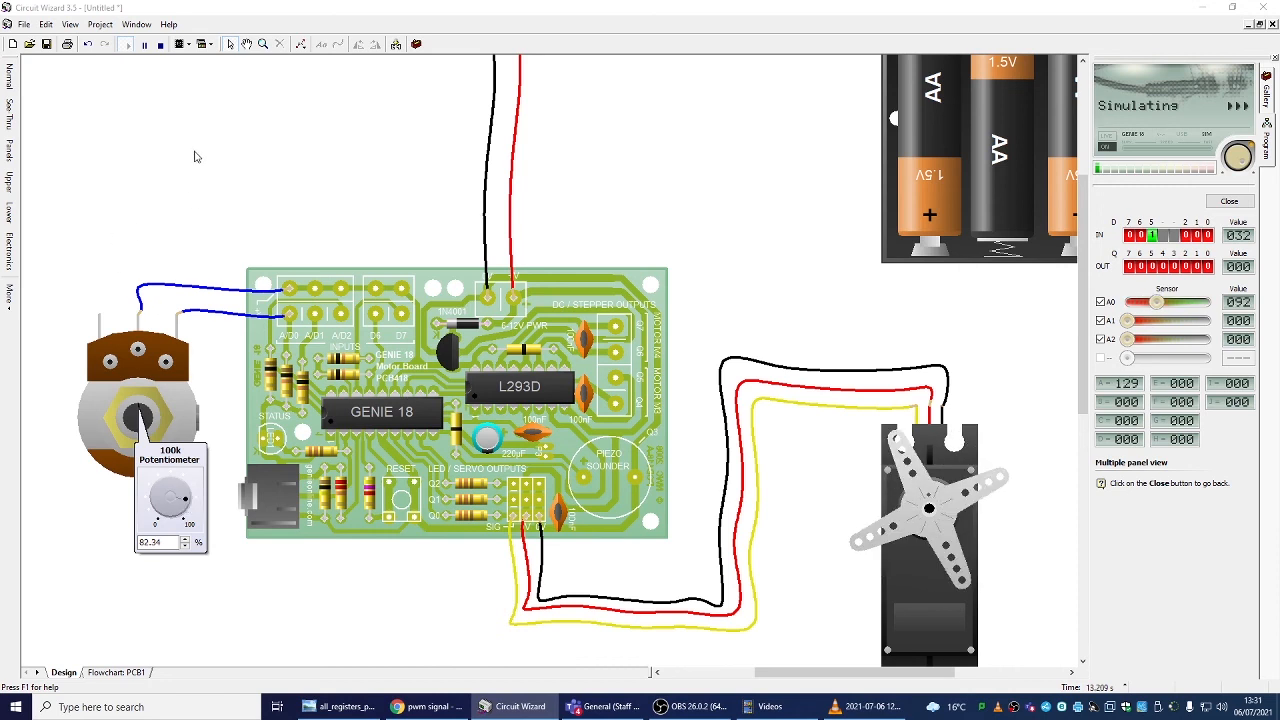
click(160, 44)
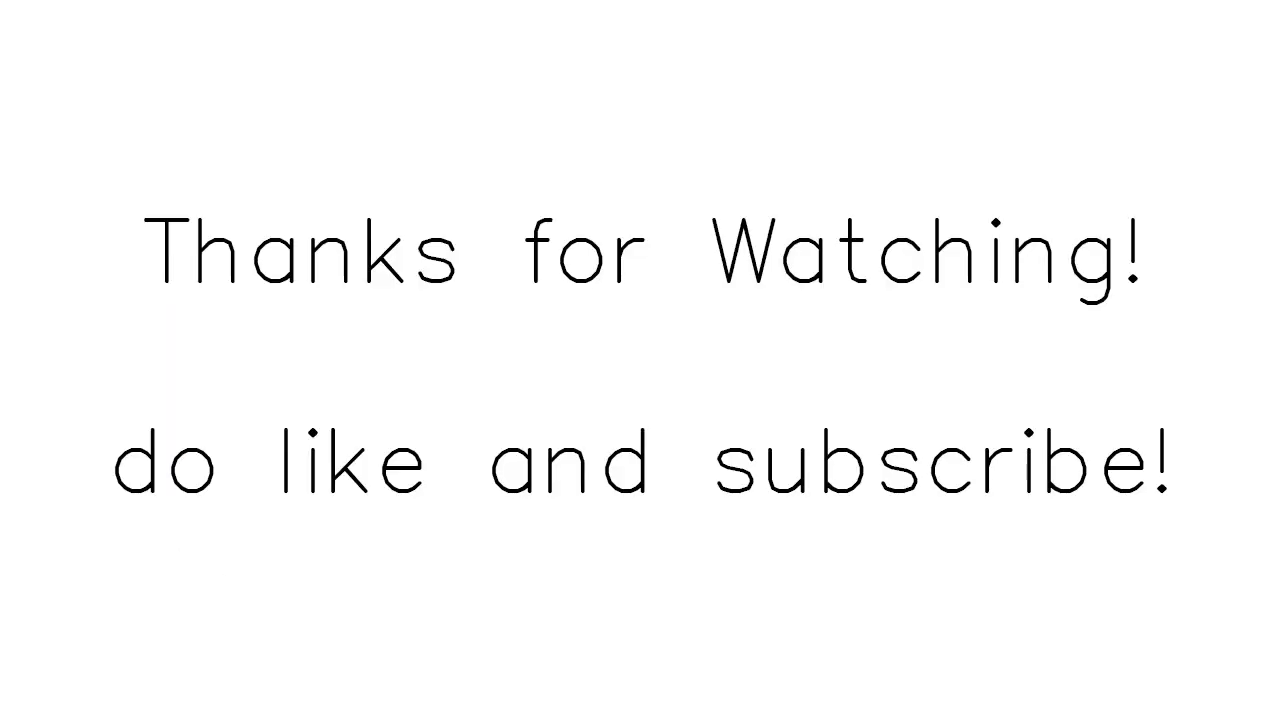